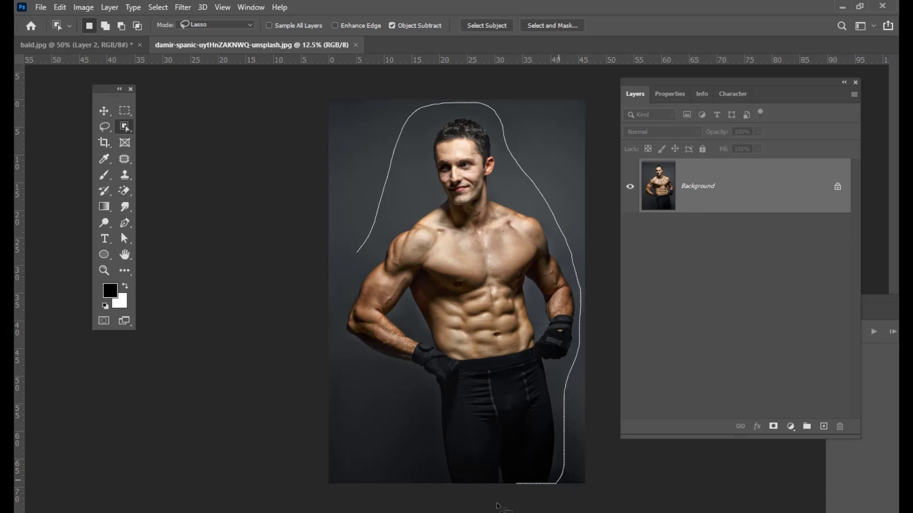
Select the man by lassoing around him loosely with the Object Selection tool
mouse_move(497, 506)
mouse_down()
mouse_move(419, 485)
mouse_move(383, 429)
mouse_move(332, 316)
mouse_move(341, 268)
mouse_move(360, 254)
mouse_up()
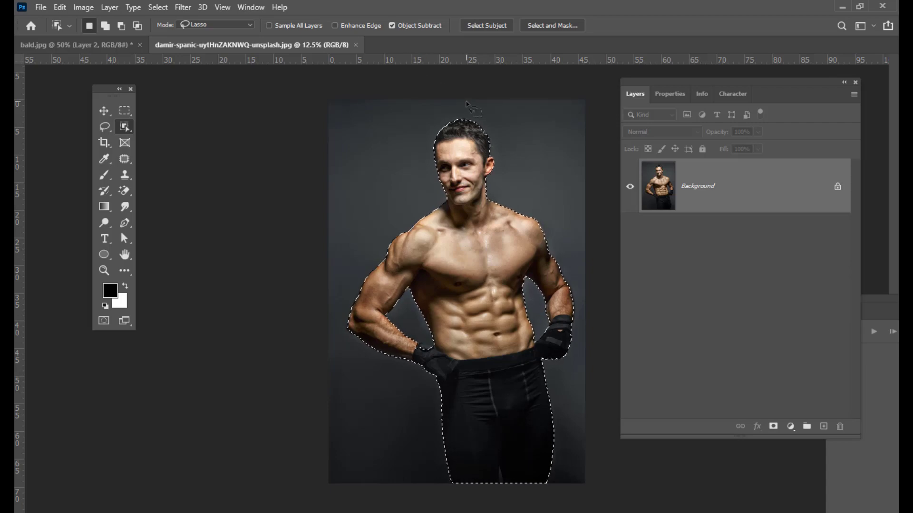
Create a new A4 document in landscape orientation at 300 ppi with a white background
key(ctrl+n)
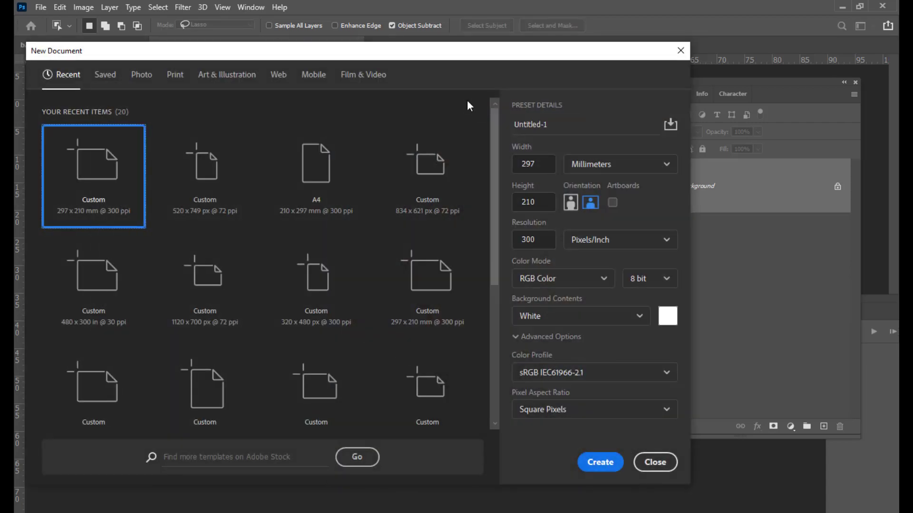
drag(379, 62, 353, 27)
click(279, 120)
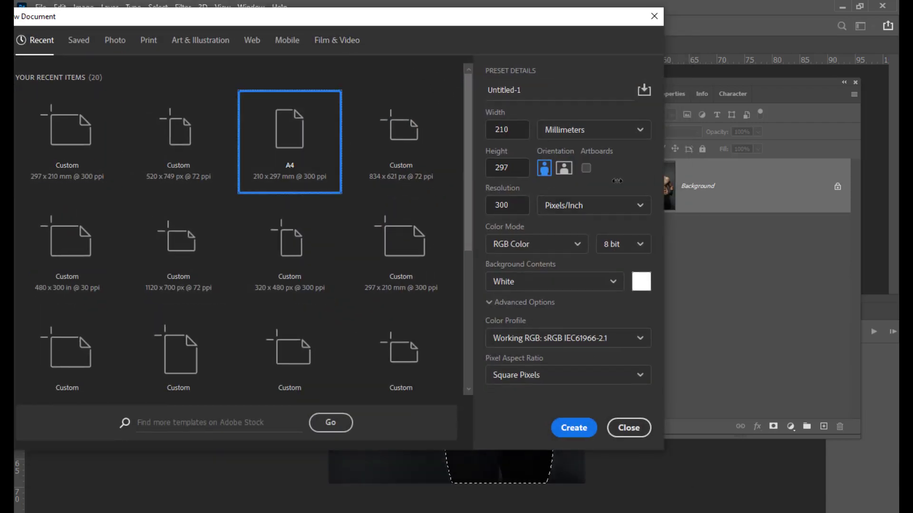
click(564, 168)
click(576, 428)
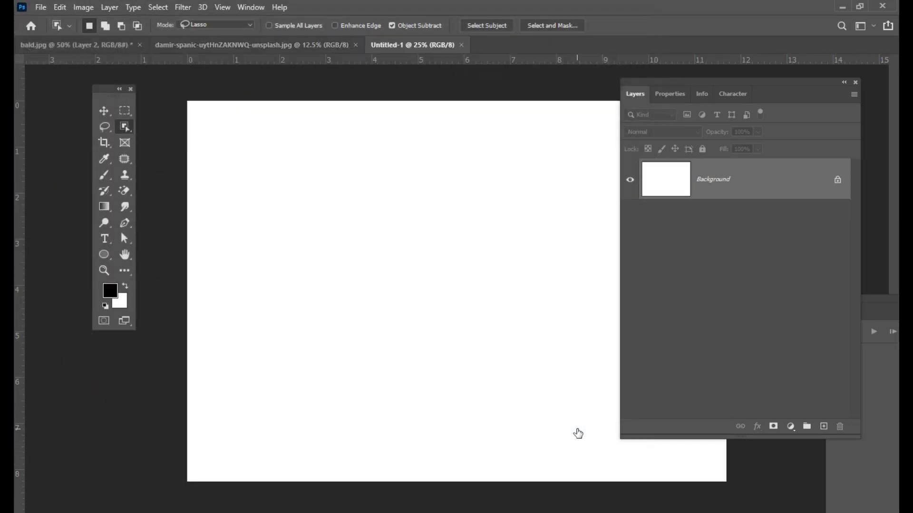
Move the selected man from the photo into the new blank document with the Move tool
click(270, 47)
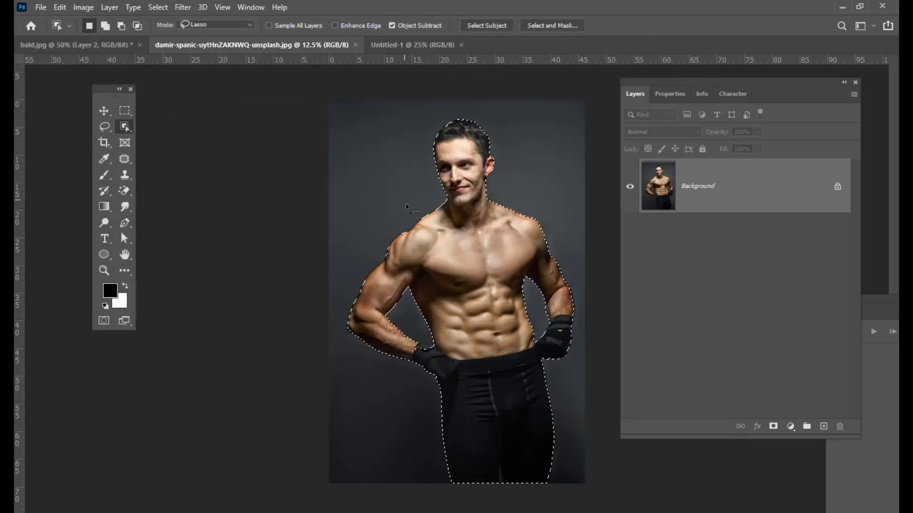
click(103, 111)
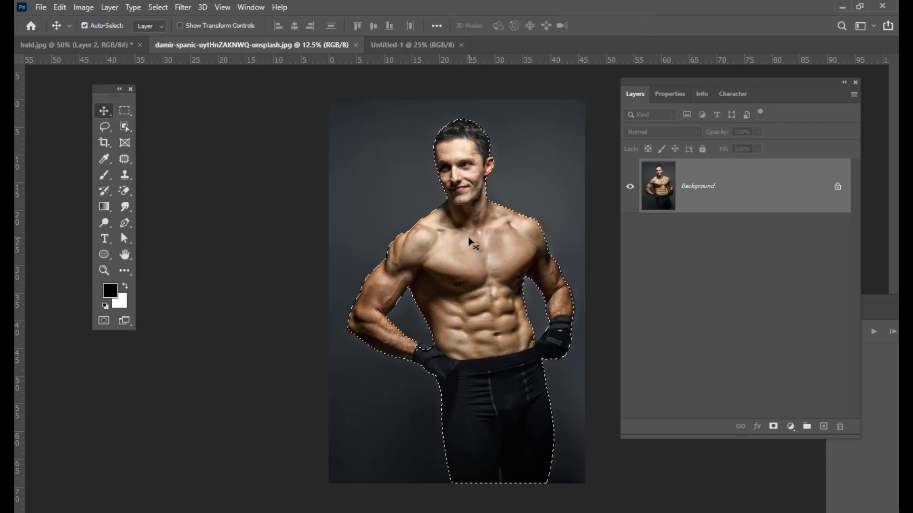
drag(489, 247, 475, 307)
Scale the man's layer down and center it so his head and torso fit within the canvas
key(ctrl+minus)
key(ctrl+minus)
key(ctrl+t)
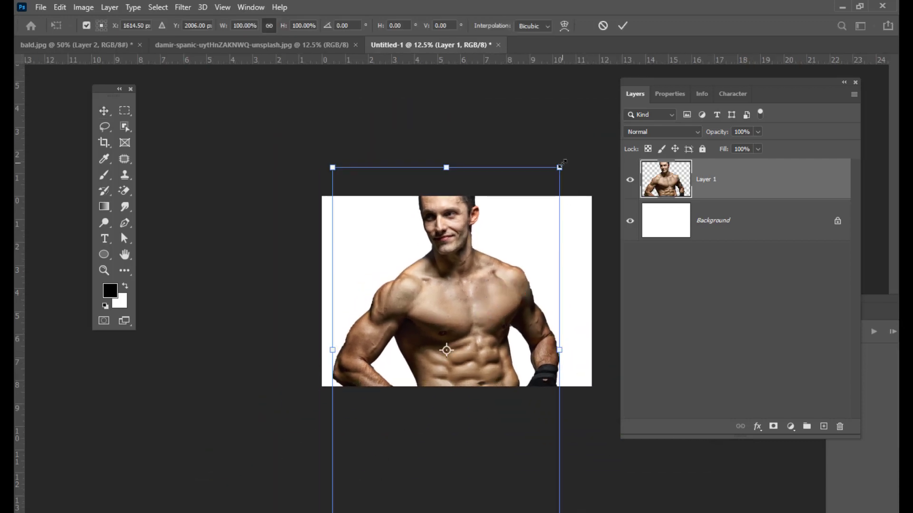
drag(560, 167, 514, 241)
drag(473, 321, 473, 283)
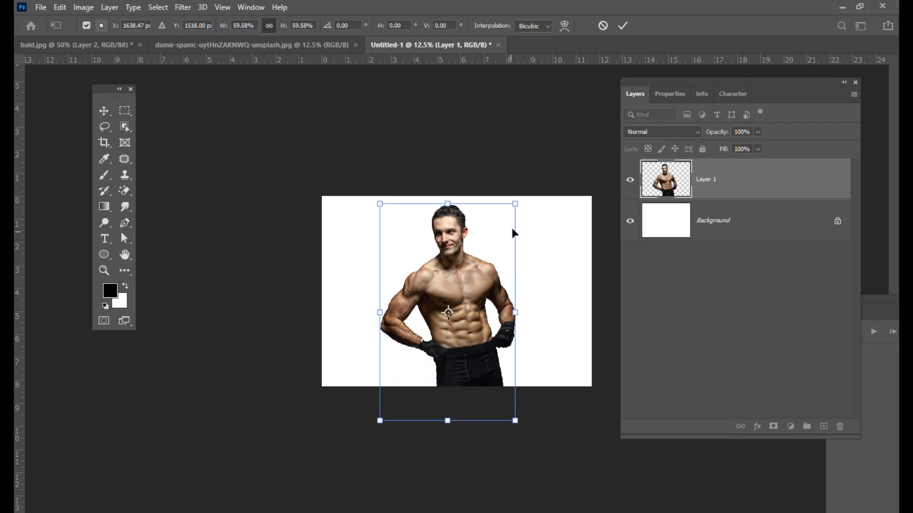
mouse_move(513, 204)
mouse_down()
mouse_move(511, 214)
mouse_move(532, 201)
mouse_up()
drag(479, 268, 480, 280)
key(Return)
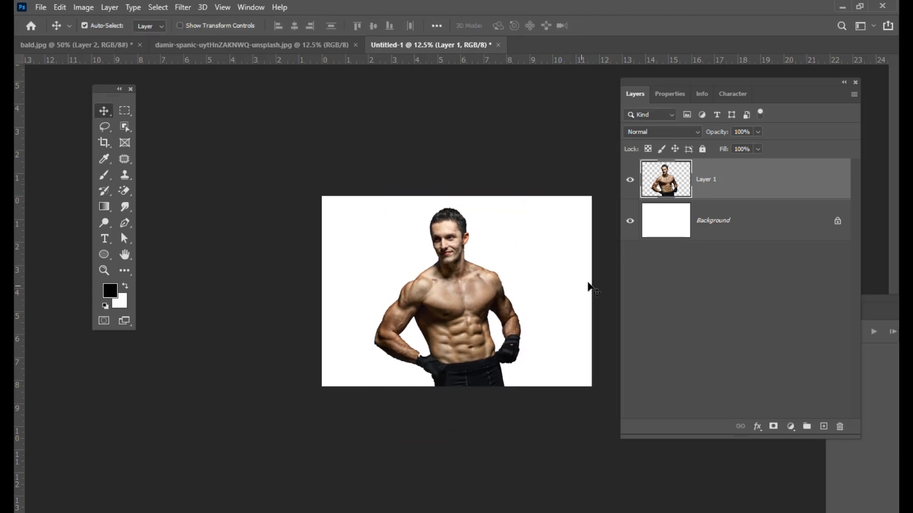
Fill the Background layer with the black foreground color
mouse_move(687, 82)
mouse_down()
mouse_move(651, 85)
mouse_move(684, 87)
mouse_up()
key(ctrl+plus)
key(ctrl+plus)
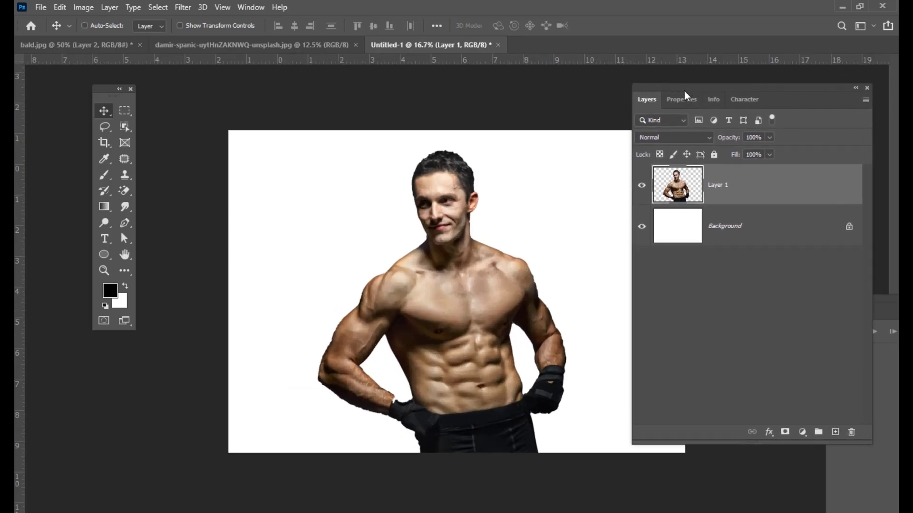
key(ctrl+minus)
click(741, 231)
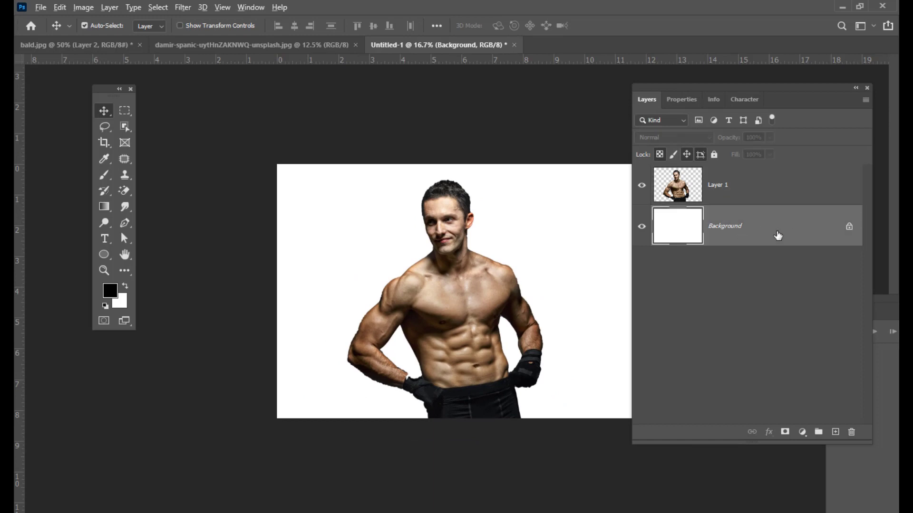
key(alt+BackSpace)
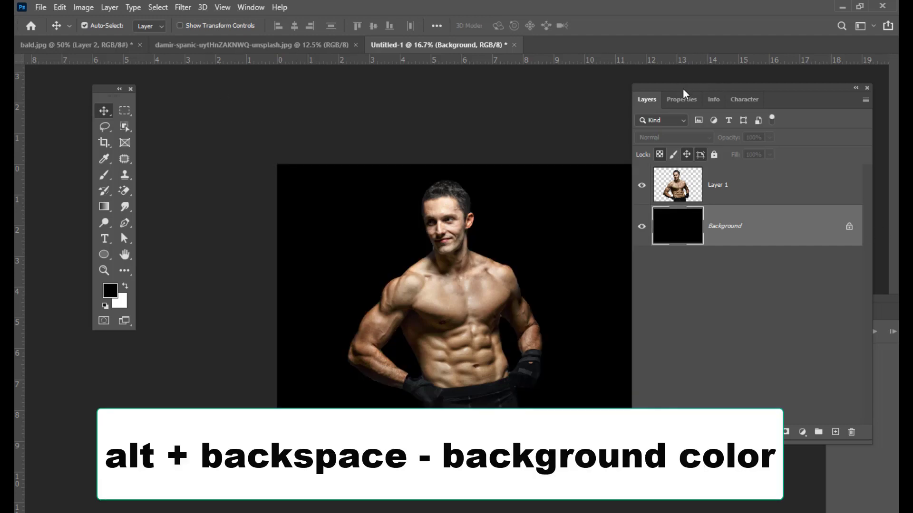
drag(683, 88, 716, 82)
key(h)
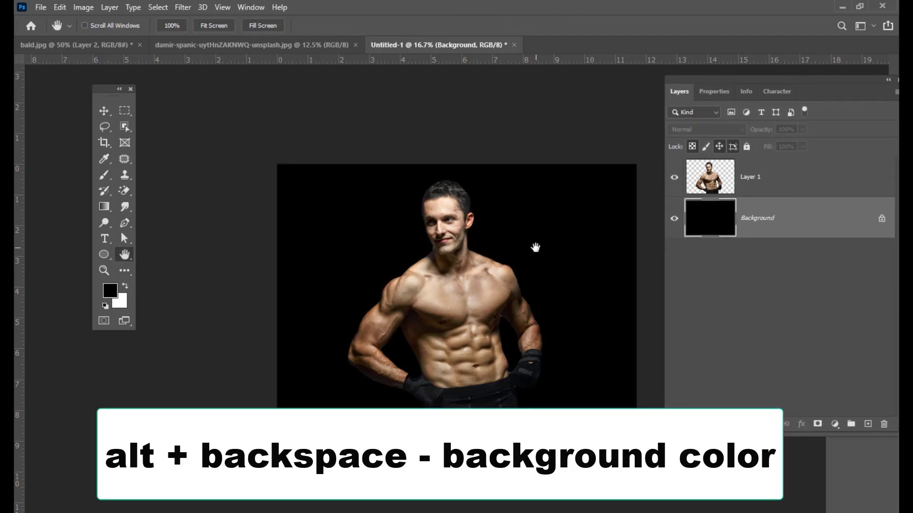
drag(727, 81, 705, 76)
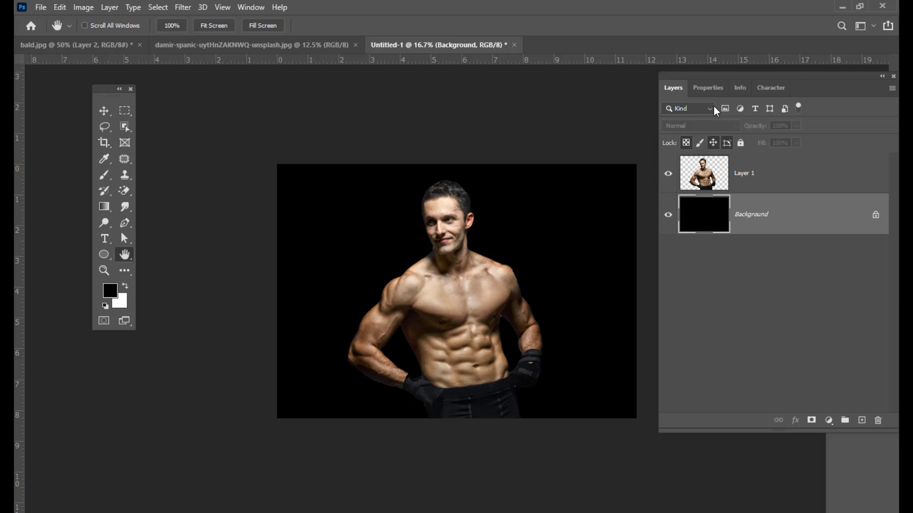
Load the outline of the man on Layer 1 as a selection
drag(697, 76, 642, 38)
click(776, 177)
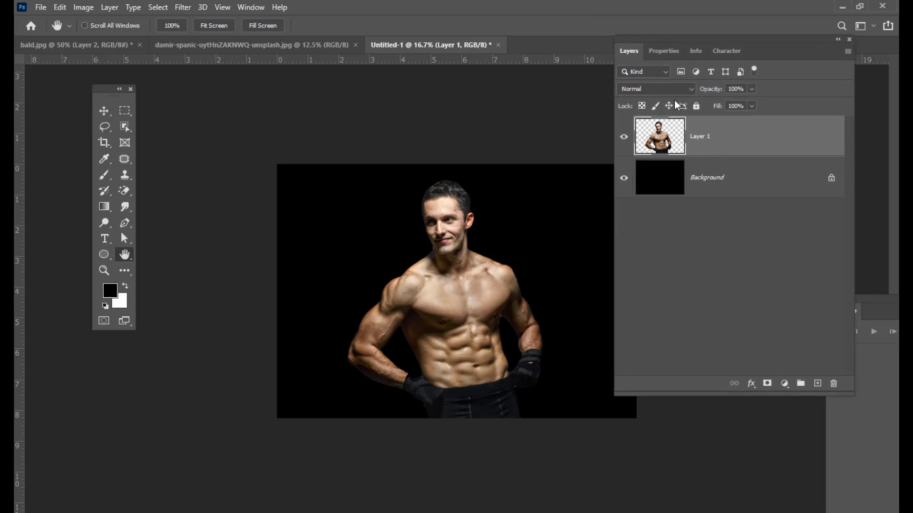
ctrl+click(662, 139)
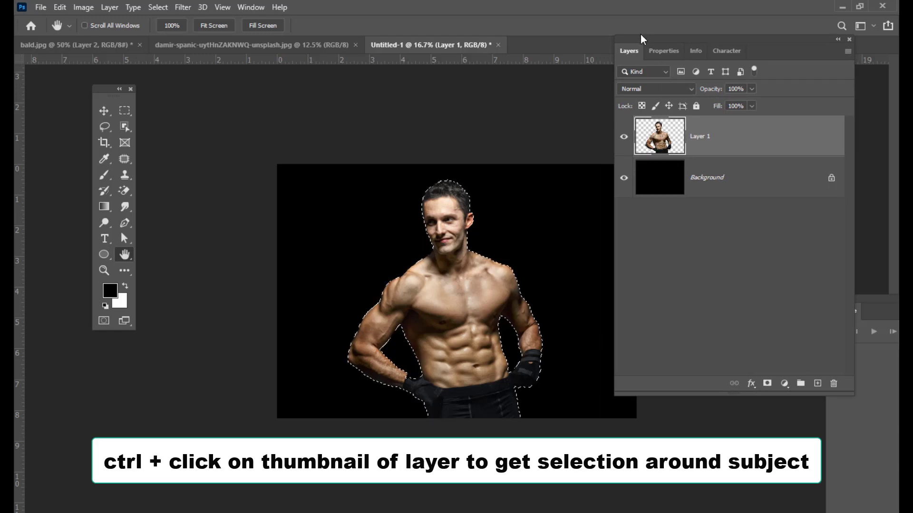
drag(640, 38, 624, 38)
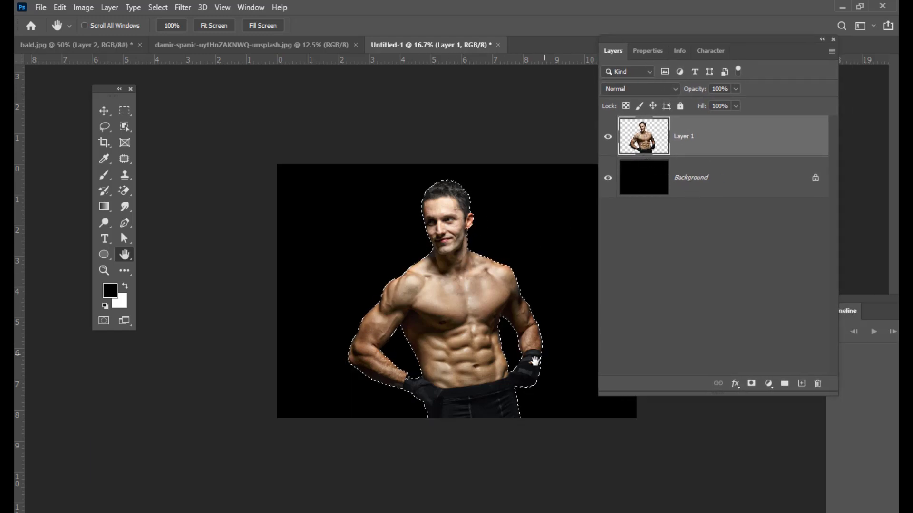
drag(676, 39, 683, 36)
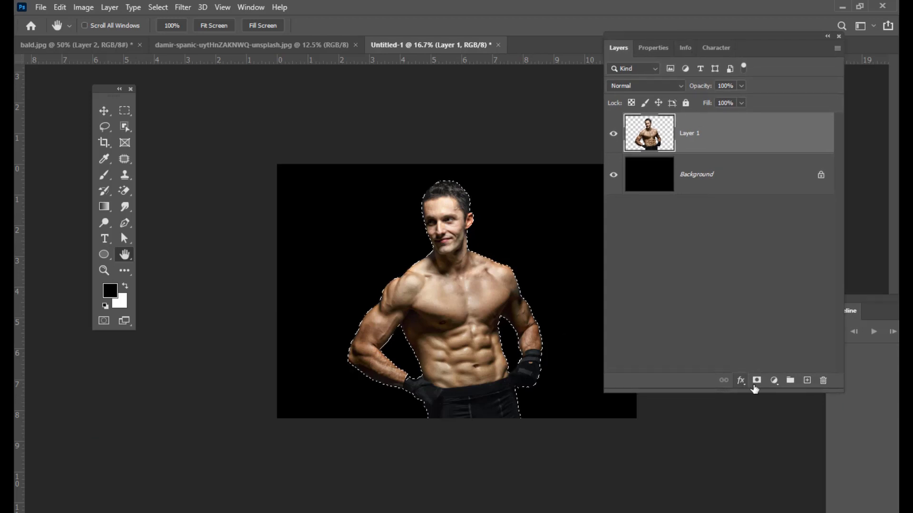
Create a new group above Layer 1 and give it a layer mask from the selection of the man
click(790, 381)
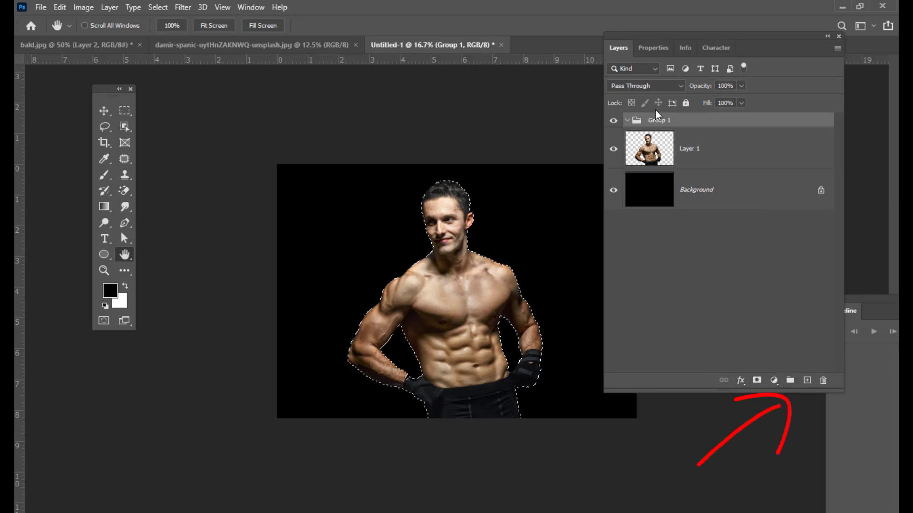
mouse_move(641, 40)
mouse_down()
mouse_move(653, 51)
mouse_move(657, 43)
mouse_up()
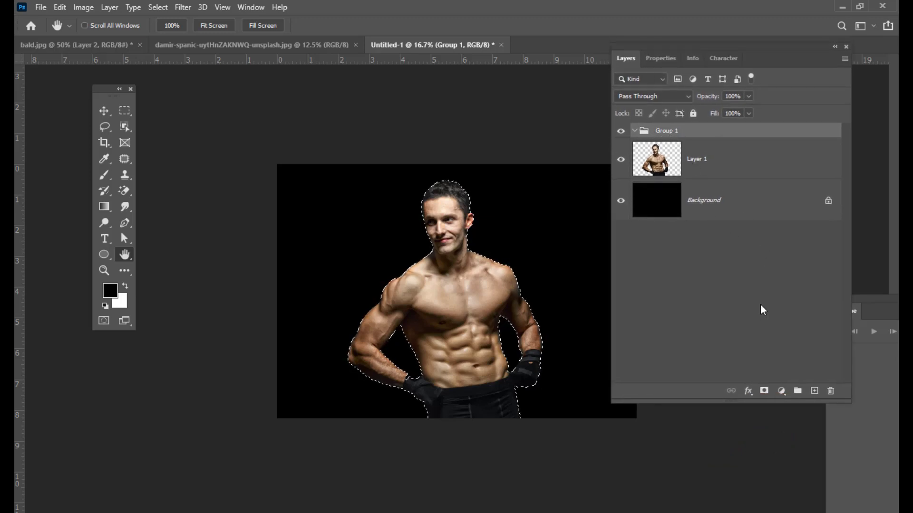
click(764, 391)
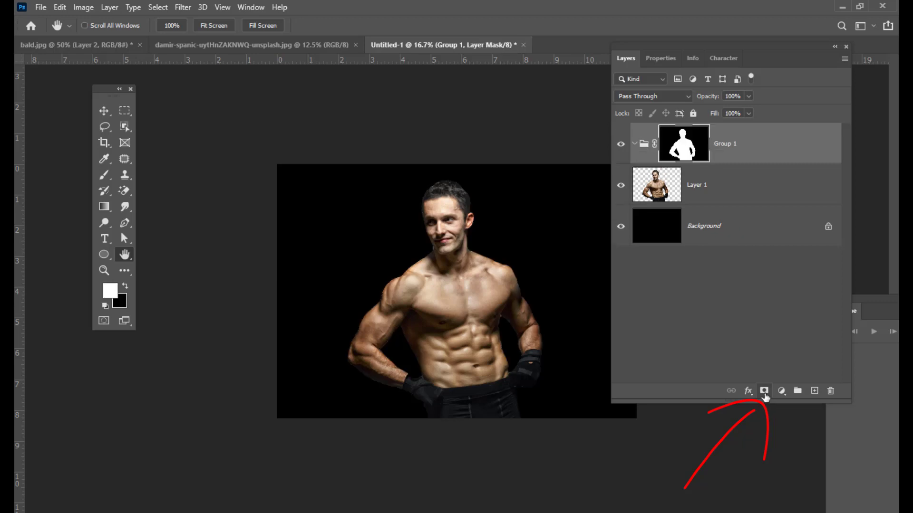
mouse_move(668, 46)
mouse_down()
mouse_move(651, 50)
mouse_move(684, 48)
mouse_move(653, 51)
mouse_up()
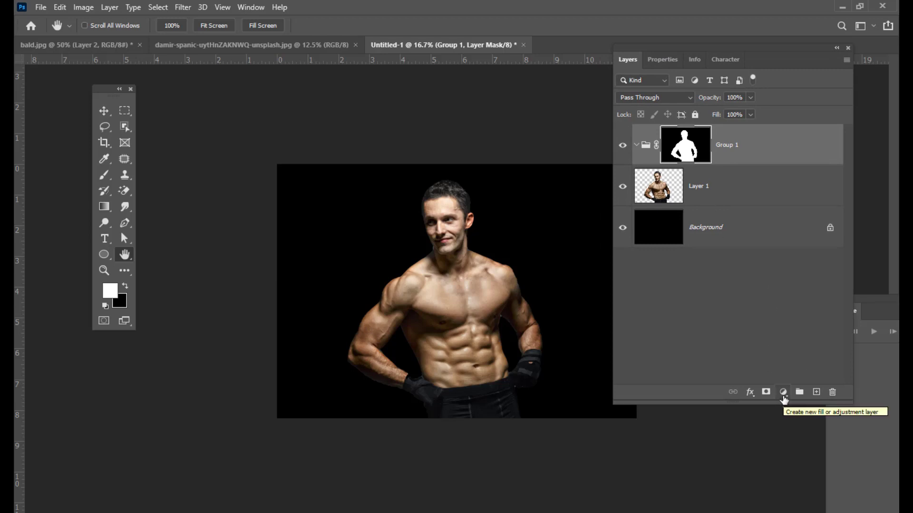
Add a Black & White adjustment layer inside the masked group
click(783, 392)
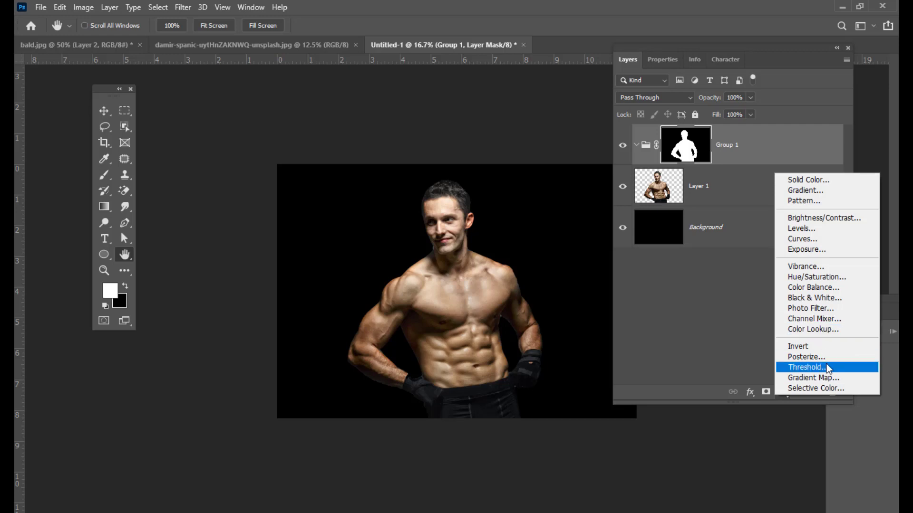
click(825, 300)
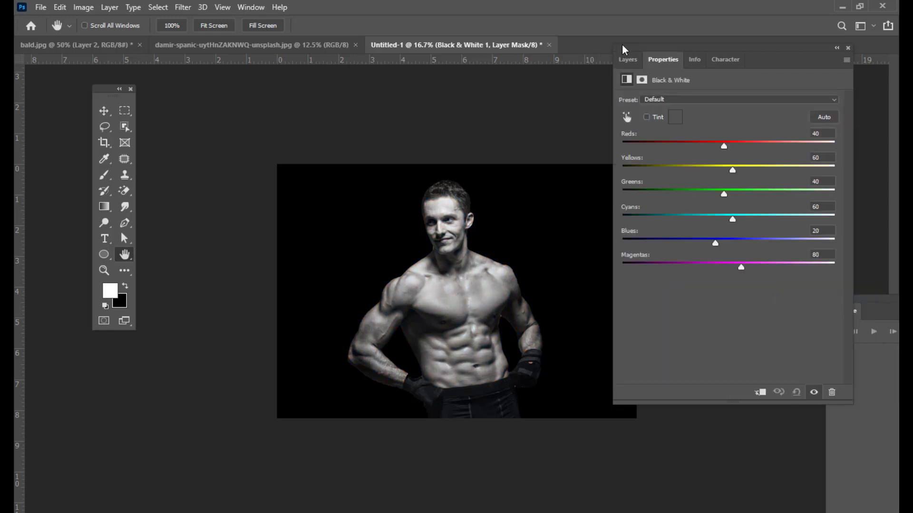
drag(621, 47, 610, 58)
click(616, 70)
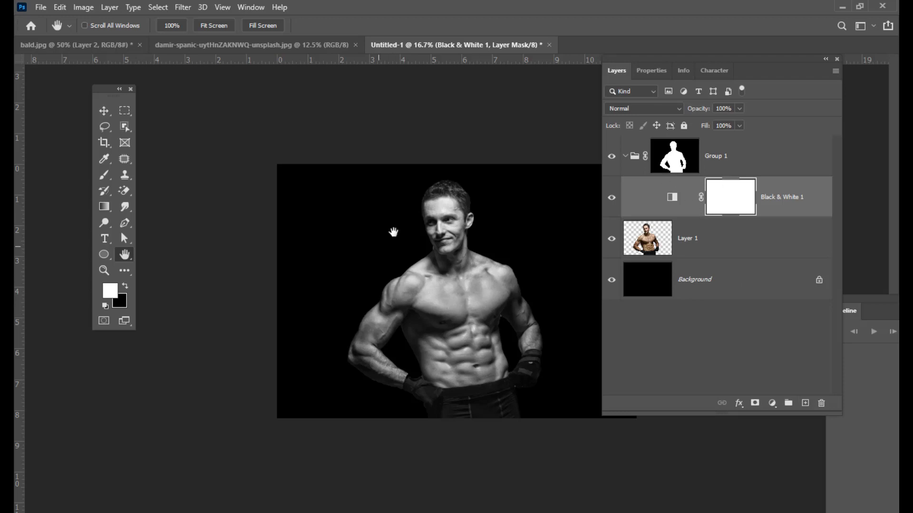
drag(663, 64, 681, 63)
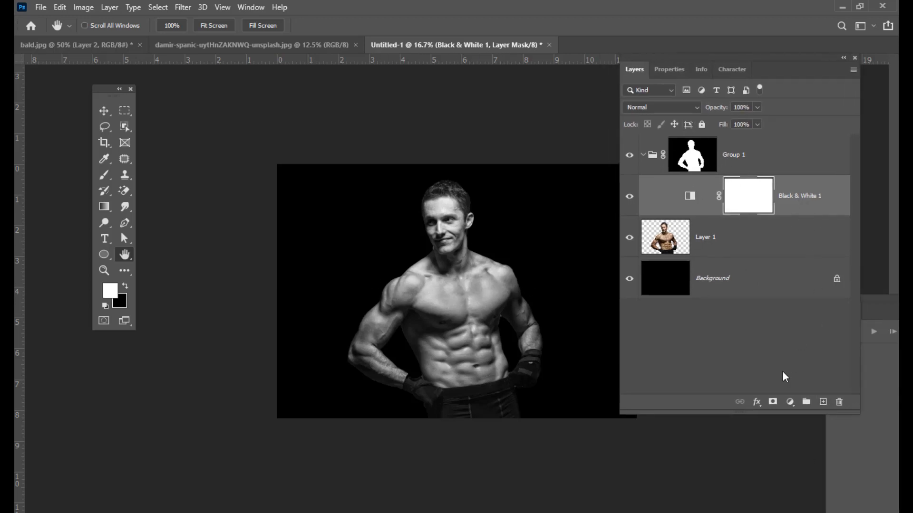
Add a Gradient Map adjustment layer above the Black & White layer in the group
click(790, 402)
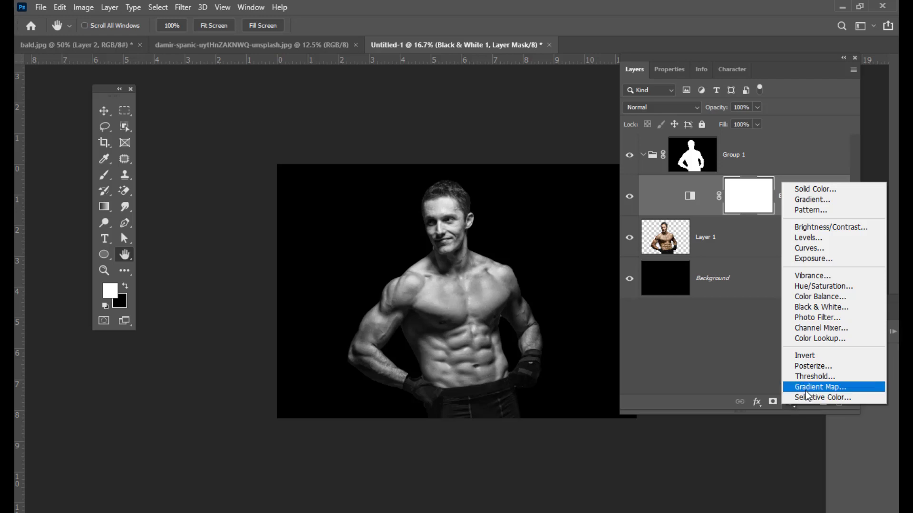
click(835, 392)
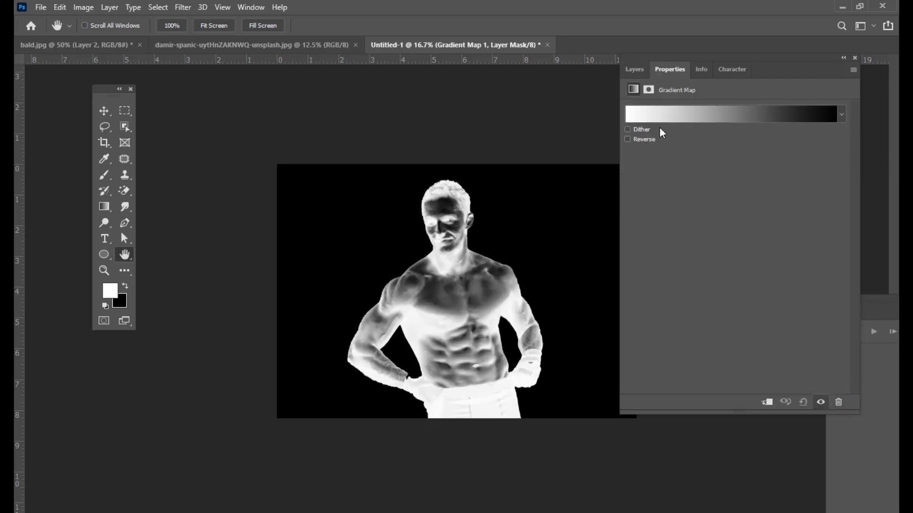
click(635, 72)
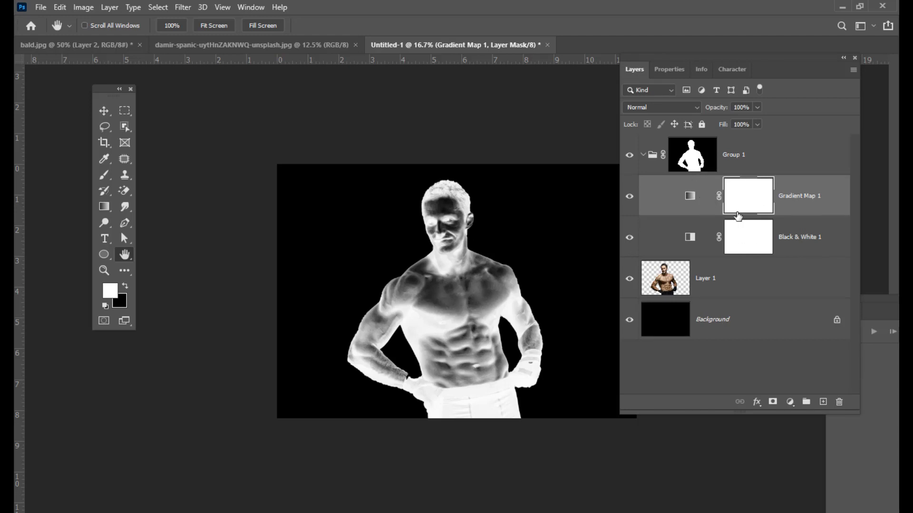
Change the white color stop of the Gradient Map's gradient to blue #074cfc
click(808, 239)
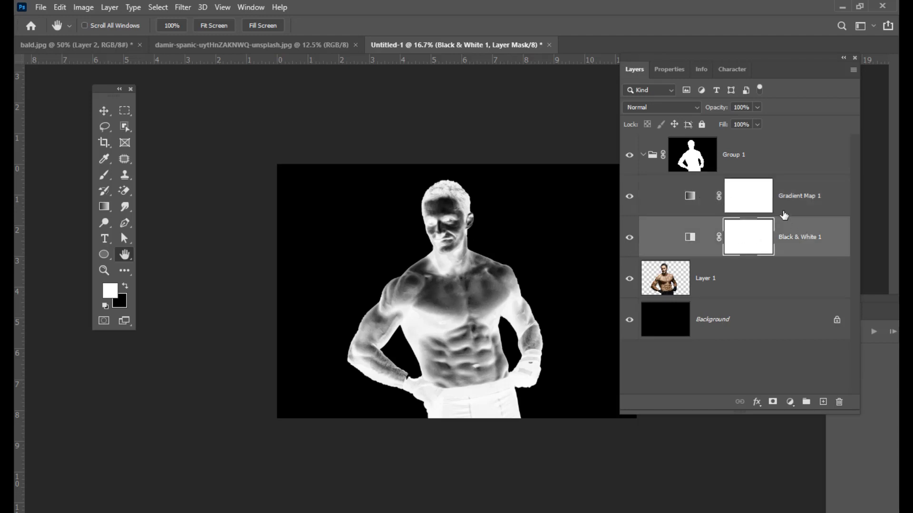
click(752, 194)
click(705, 193)
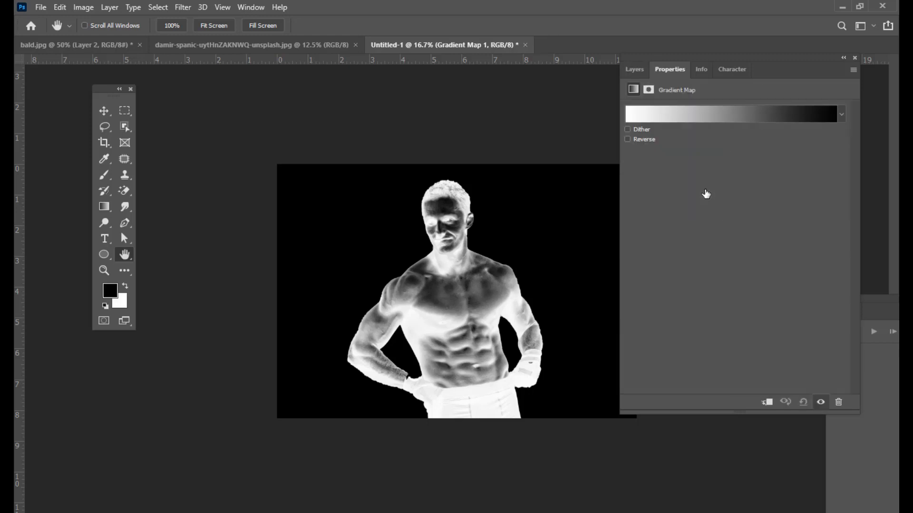
click(745, 114)
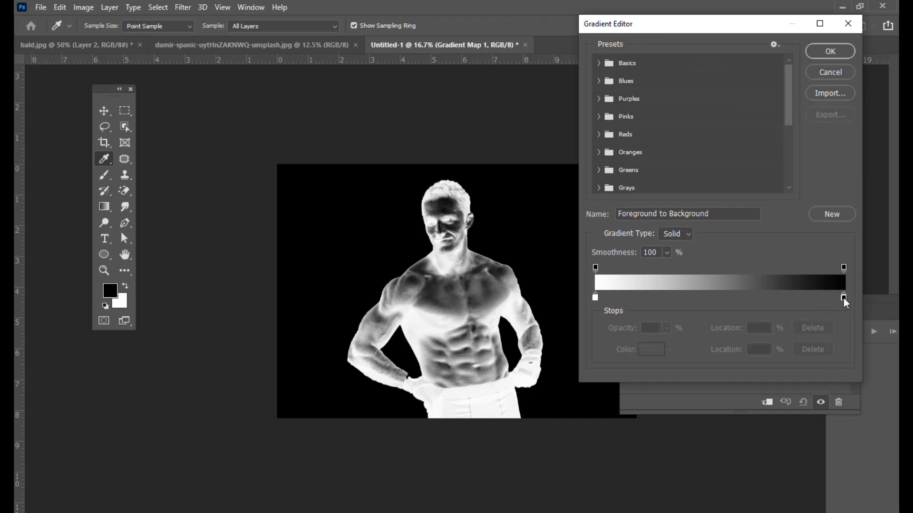
double_click(595, 298)
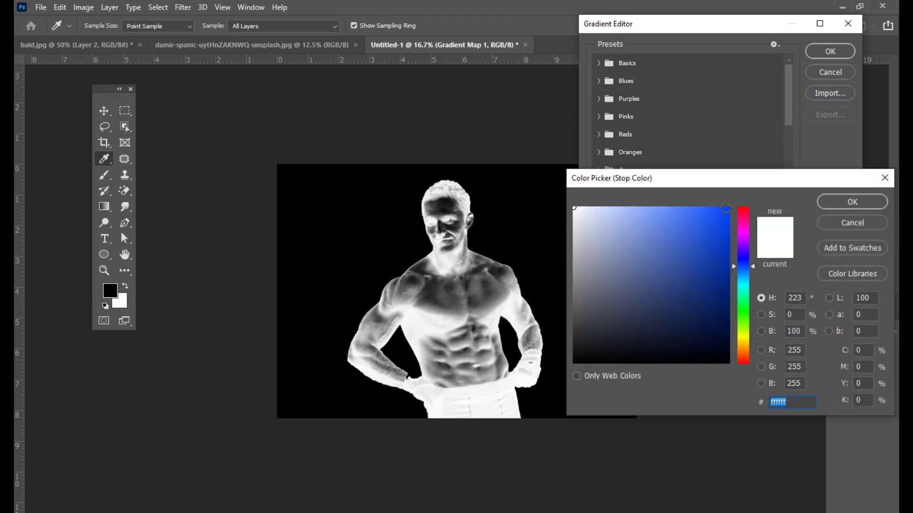
text(074cfc)
click(843, 204)
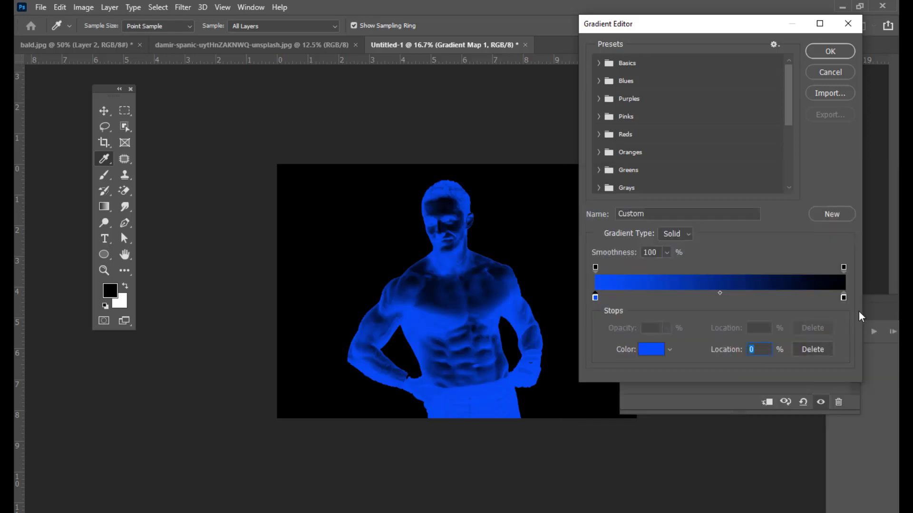
Reverse the Gradient Map's color stops so black sits at 0% and blue at 100%, and accept the gradient
mouse_move(843, 298)
mouse_down()
mouse_move(619, 298)
mouse_move(851, 293)
mouse_up()
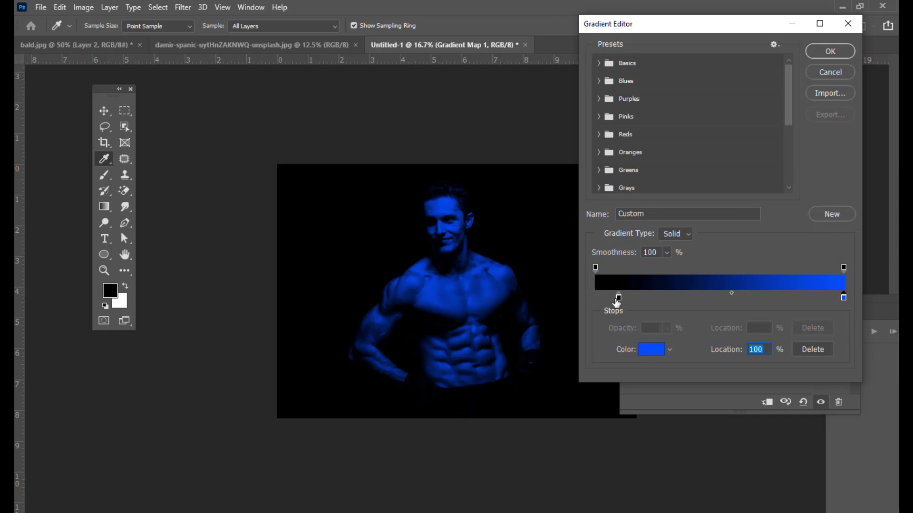
drag(618, 298, 588, 296)
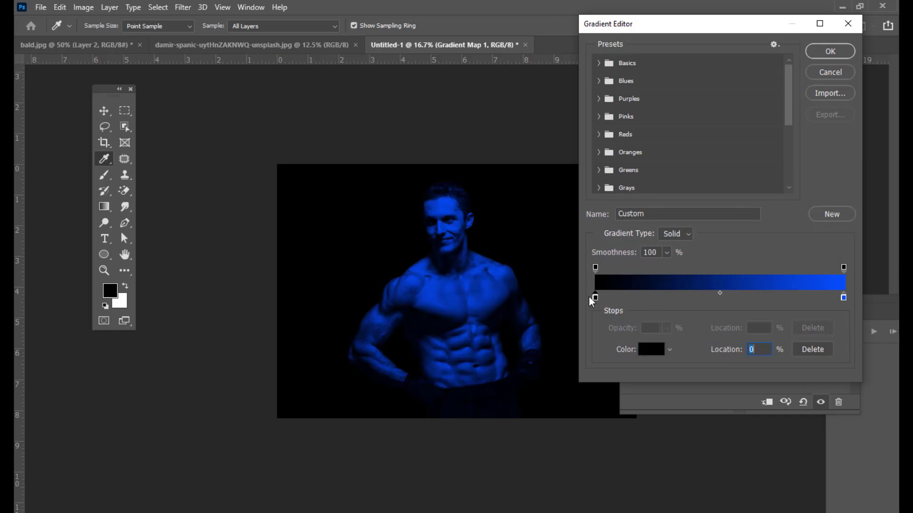
click(830, 52)
Set the blend mode of the Gradient Map 1 layer to Hard Light
key(h)
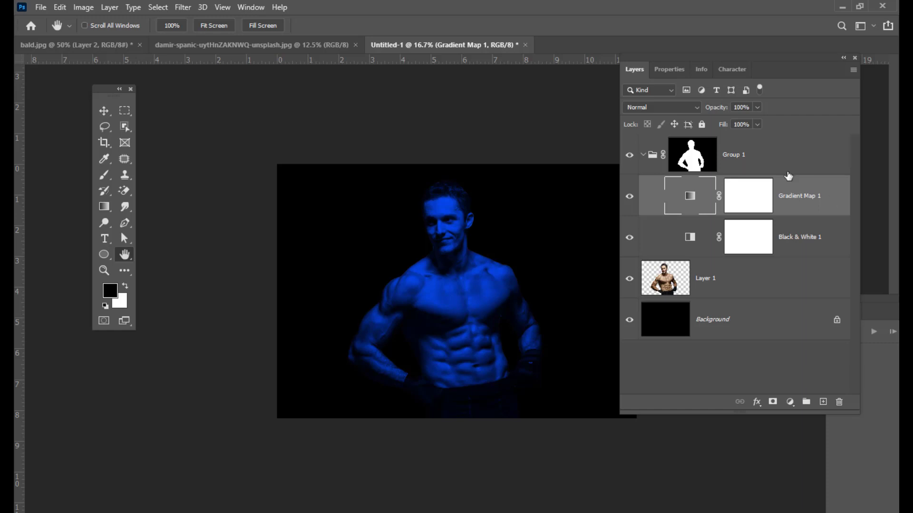
click(672, 106)
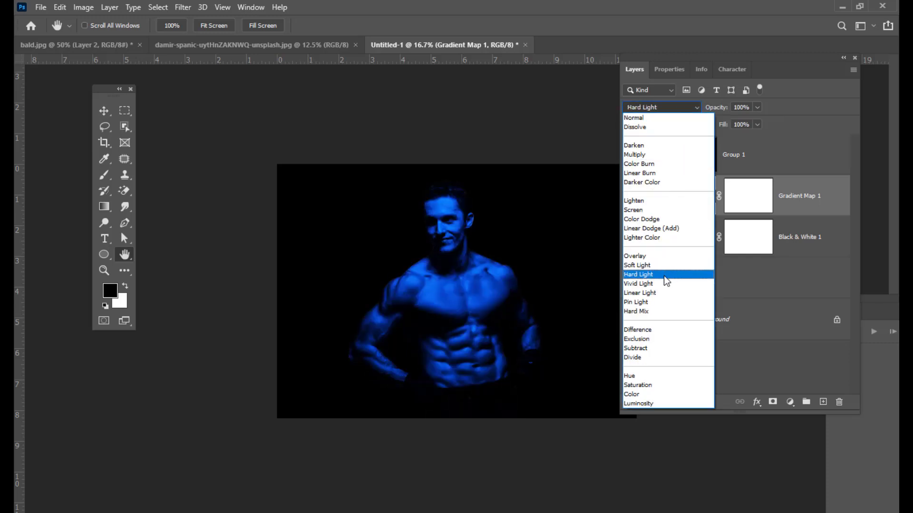
click(664, 275)
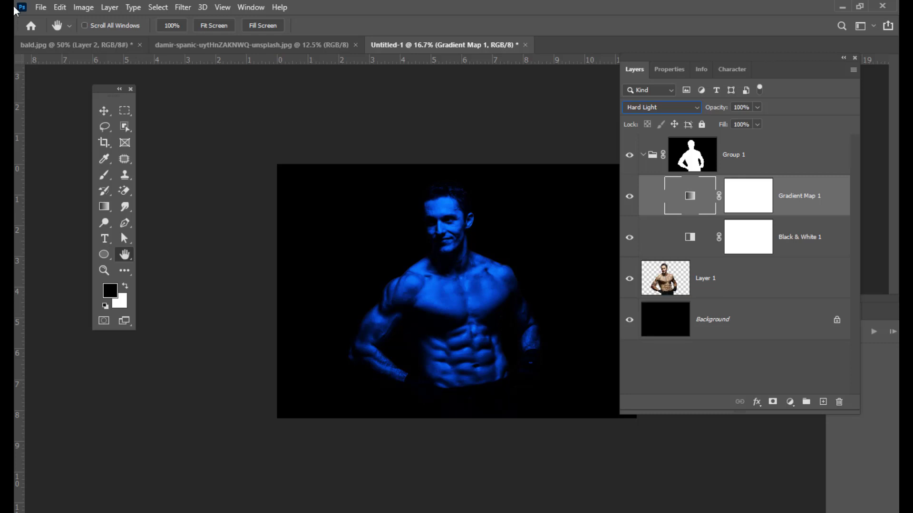
drag(677, 59, 640, 66)
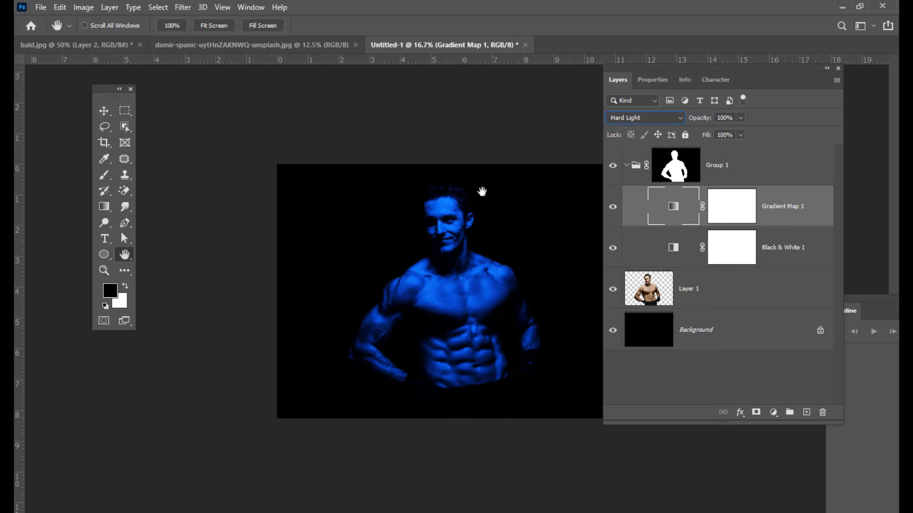
drag(675, 68, 683, 66)
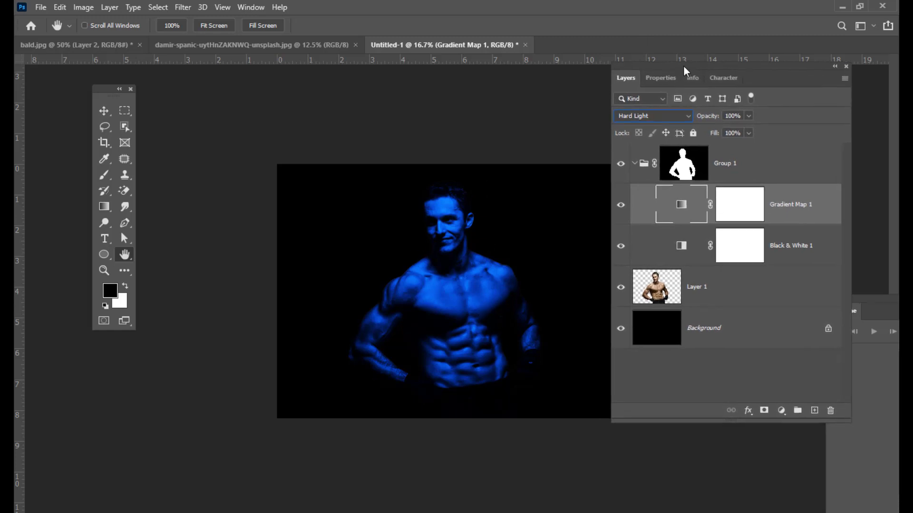
On the Gradient Map 1 mask, paint black over the right half of the man with a 500 px Soft Round brush at 100% flow
click(747, 214)
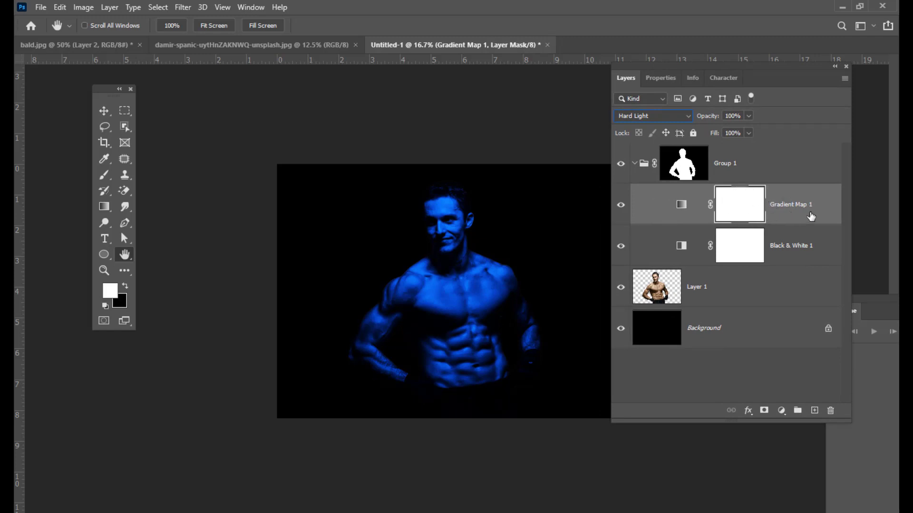
click(104, 177)
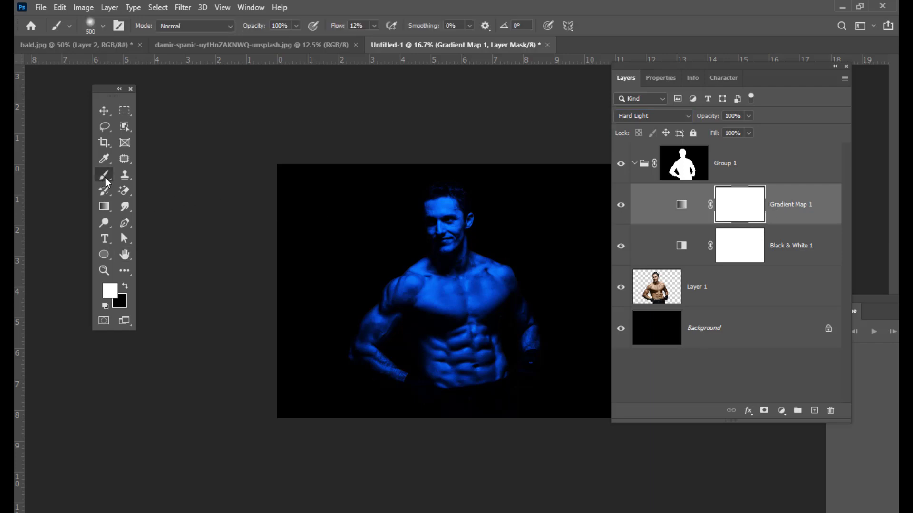
click(141, 175)
click(89, 24)
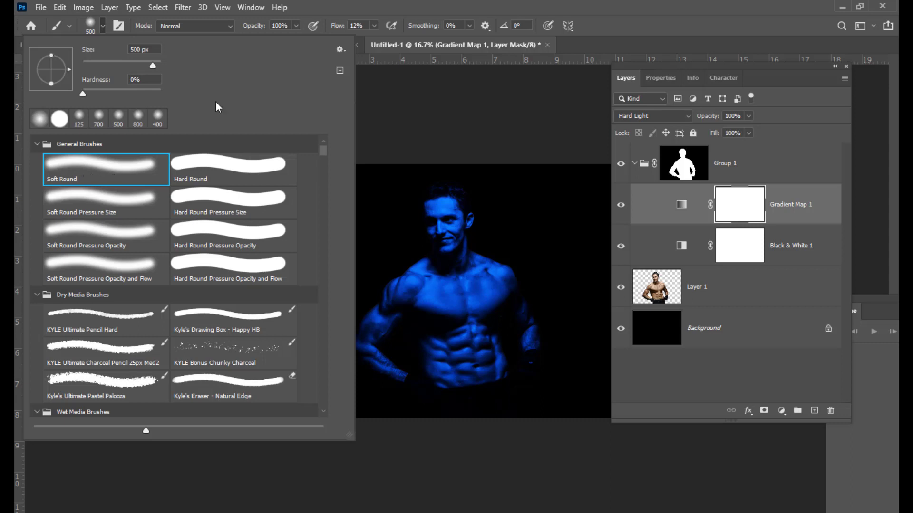
click(512, 6)
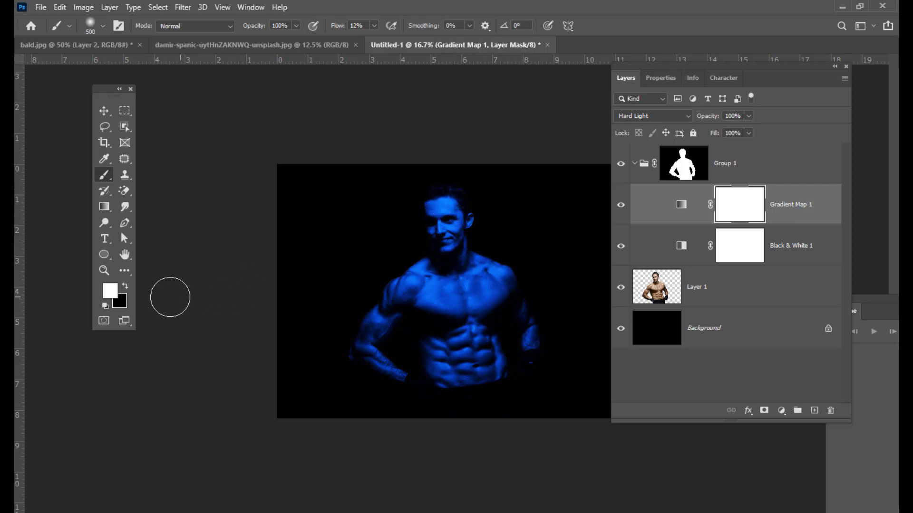
click(125, 287)
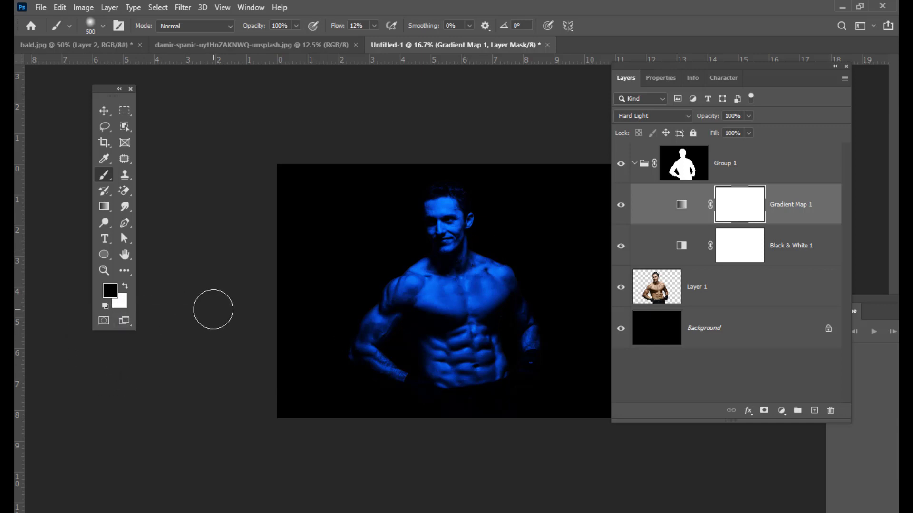
click(374, 26)
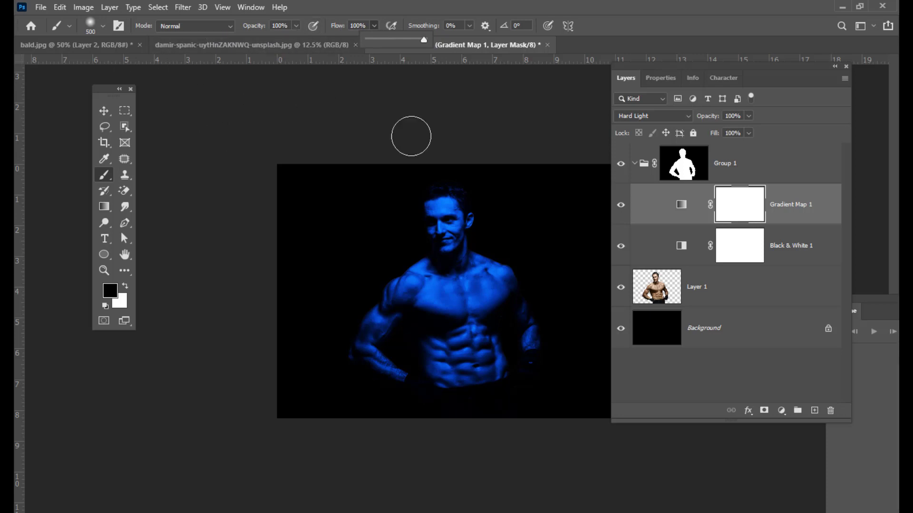
click(656, 66)
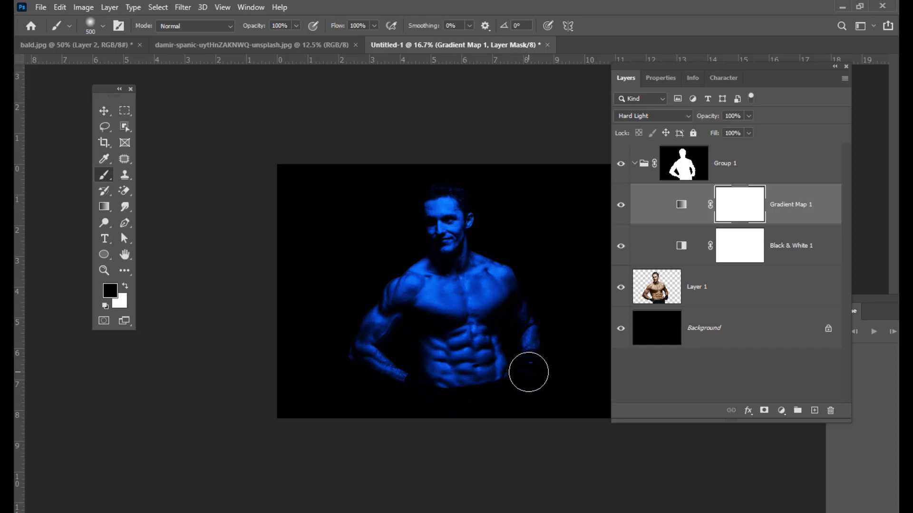
mouse_move(454, 203)
mouse_down()
mouse_move(477, 264)
mouse_move(512, 291)
mouse_move(540, 400)
mouse_move(520, 374)
mouse_move(514, 326)
mouse_move(499, 335)
mouse_move(491, 279)
mouse_move(487, 308)
mouse_move(502, 369)
mouse_move(520, 398)
mouse_move(537, 368)
mouse_move(544, 406)
mouse_up()
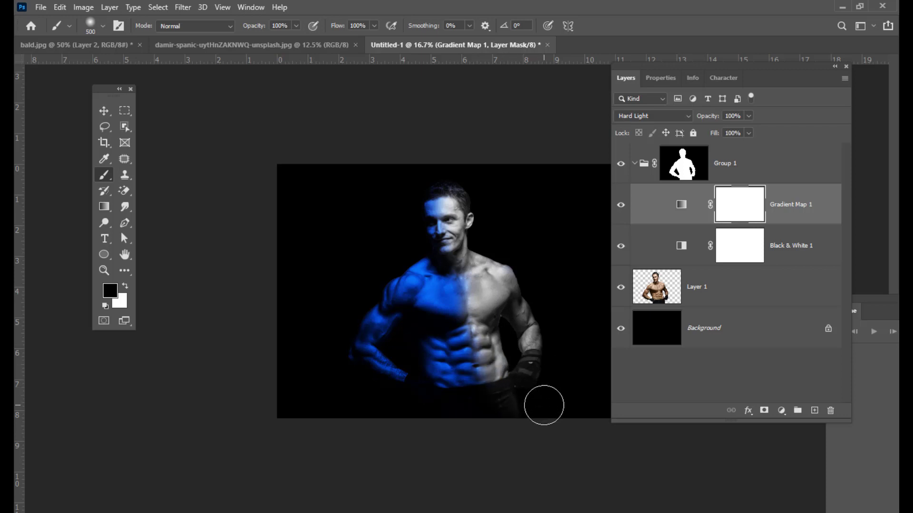
click(103, 111)
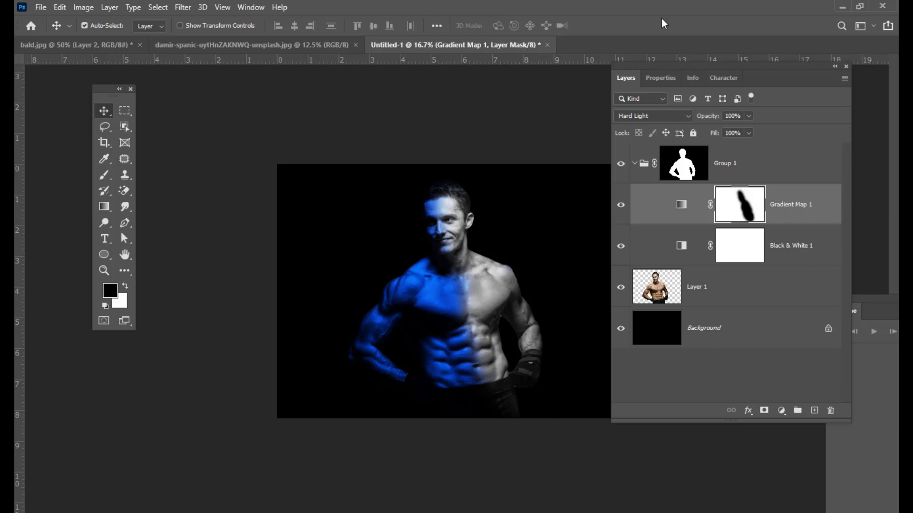
Duplicate the Gradient Map 1 adjustment layer together with its painted mask
drag(662, 68, 664, 68)
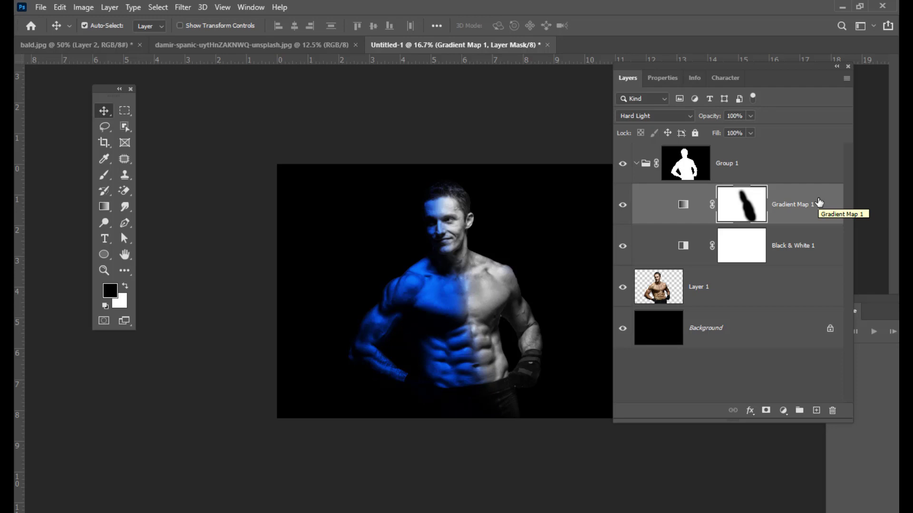
key(ctrl)
key(ctrl+j)
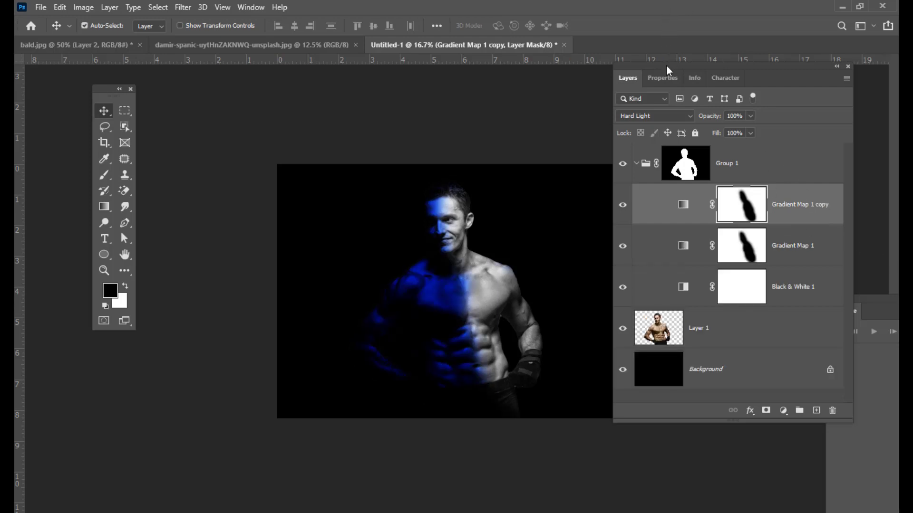
drag(666, 67, 658, 68)
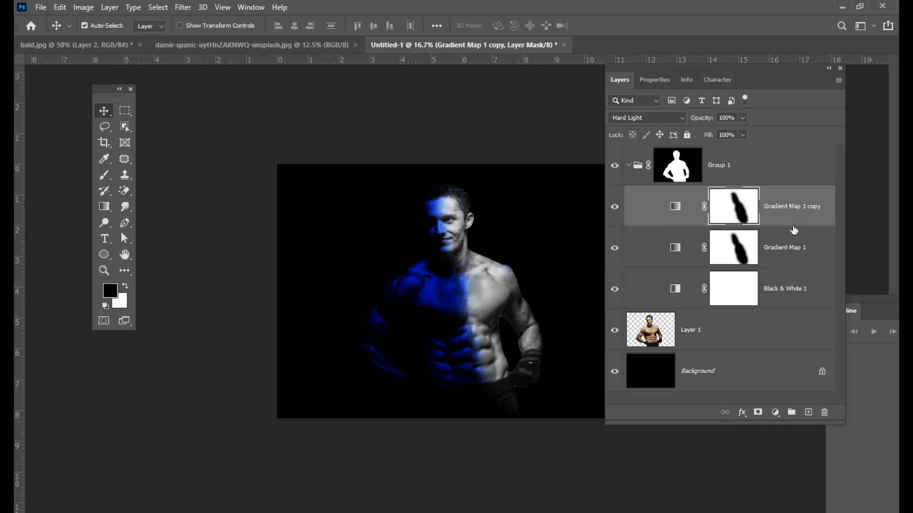
Change the blue color stop in the duplicated Gradient Map's gradient to red #fc073b
double_click(676, 207)
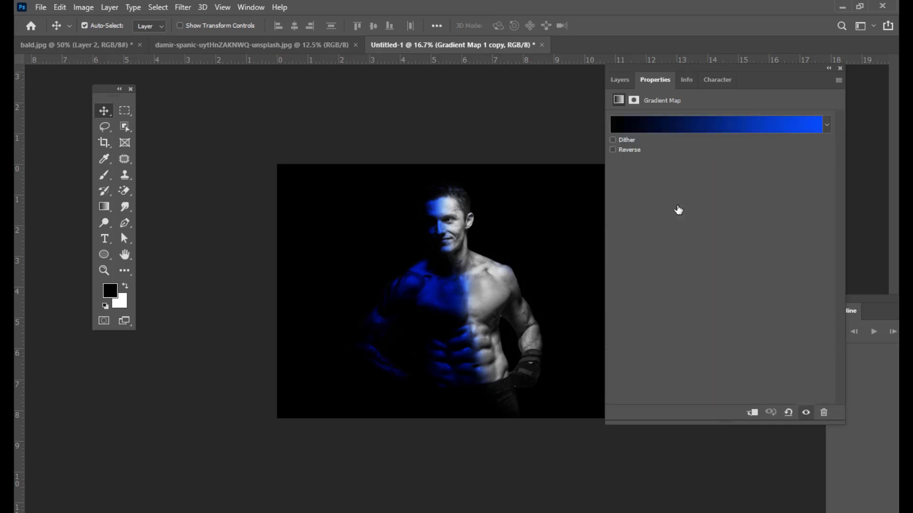
click(749, 129)
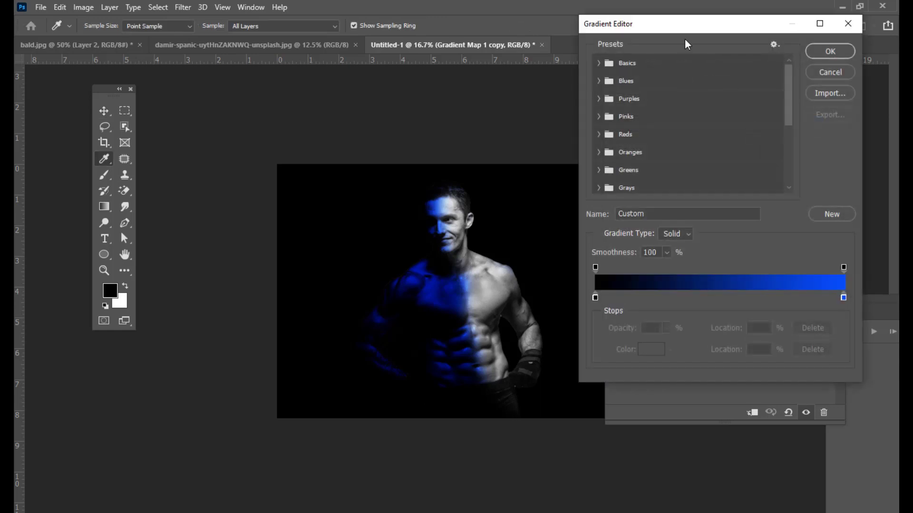
drag(685, 38, 647, 158)
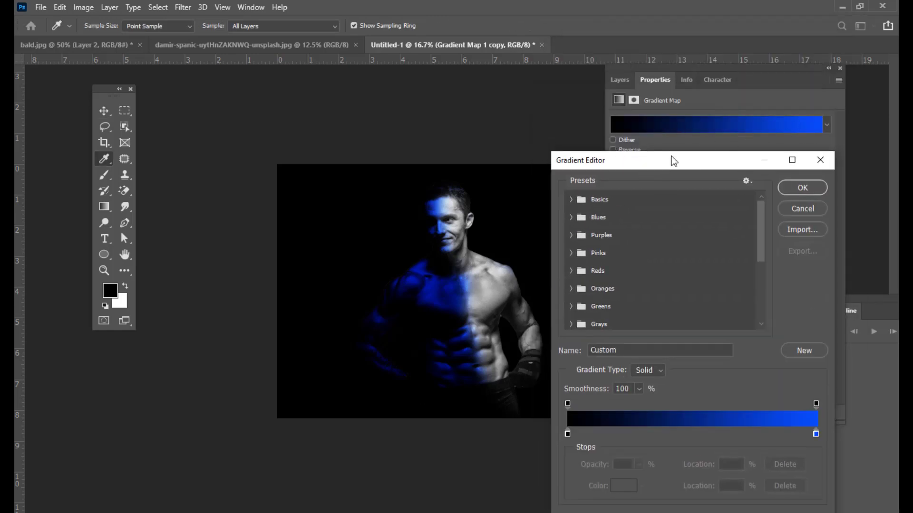
drag(640, 161, 542, 83)
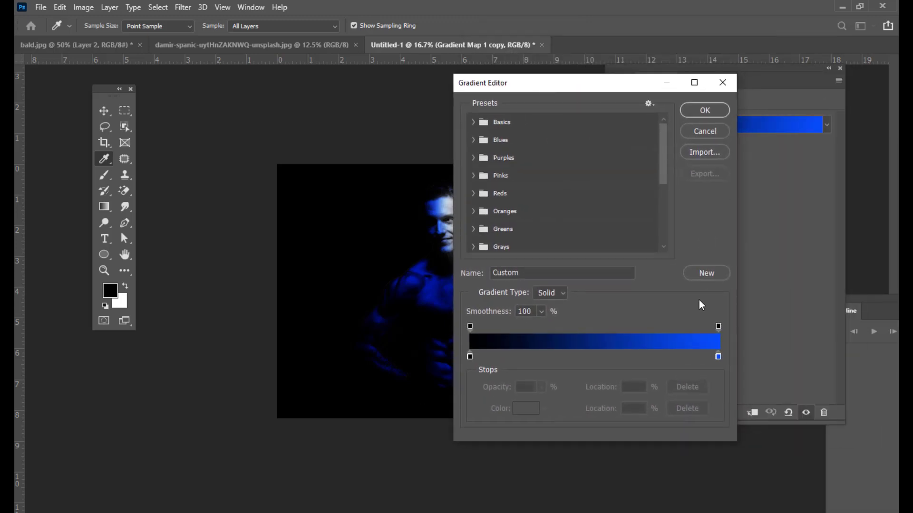
double_click(718, 356)
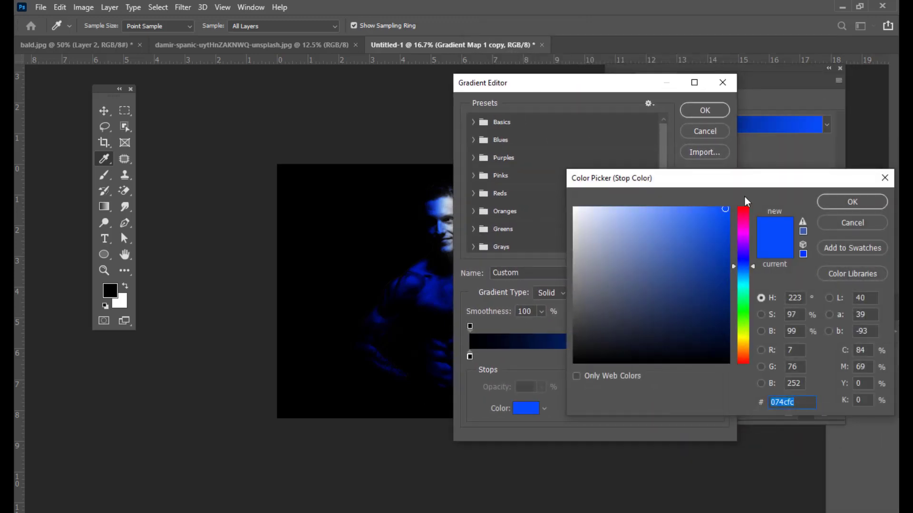
click(745, 213)
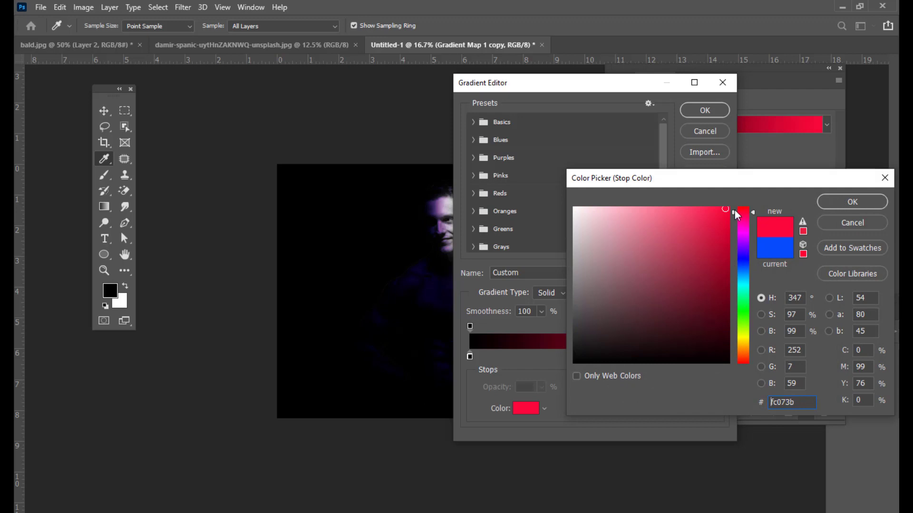
click(854, 202)
drag(597, 87, 597, 172)
click(718, 195)
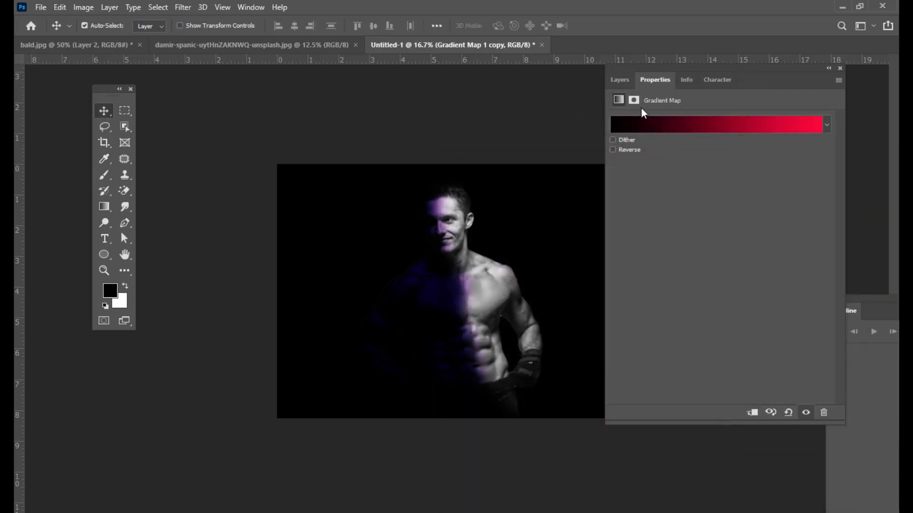
Invert the layer mask of Gradient Map 1 copy
click(620, 80)
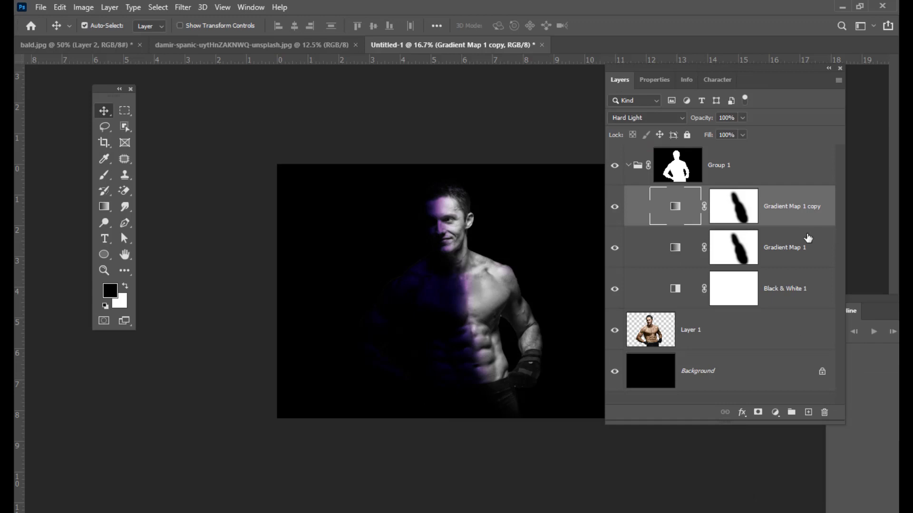
click(740, 200)
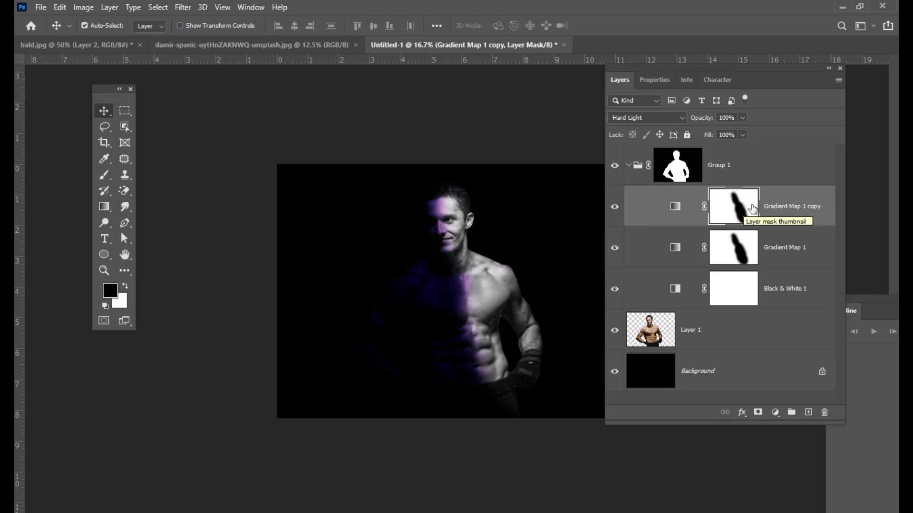
key(ctrl+i)
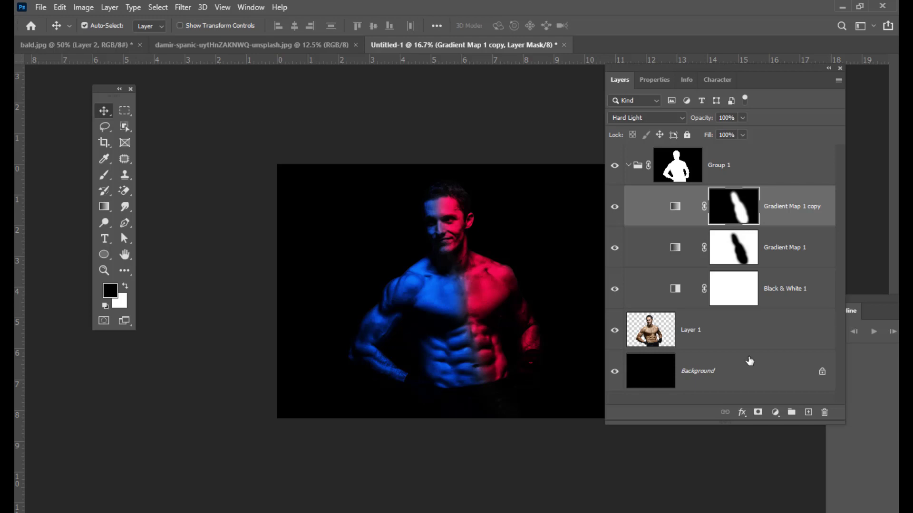
Duplicate Layer 1 and move the copy to the top of the layer stack, above and outside Group 1
click(733, 333)
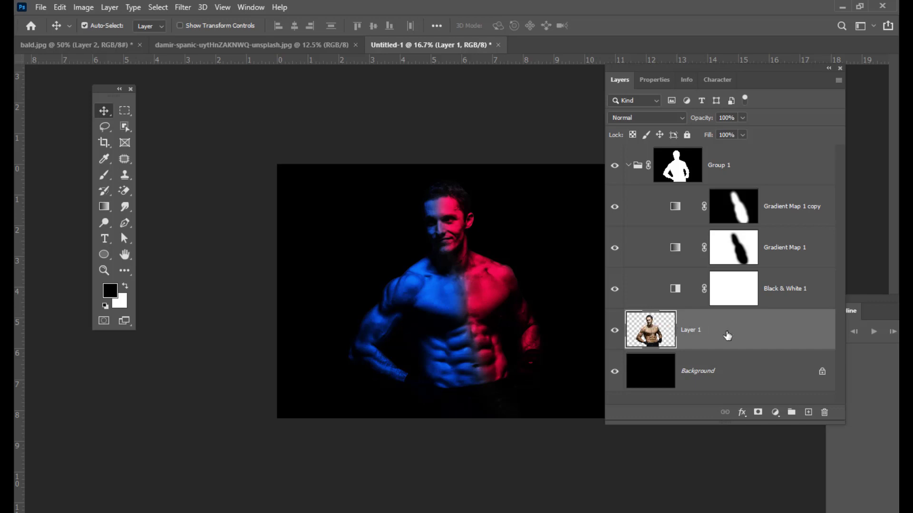
key(ctrl+j)
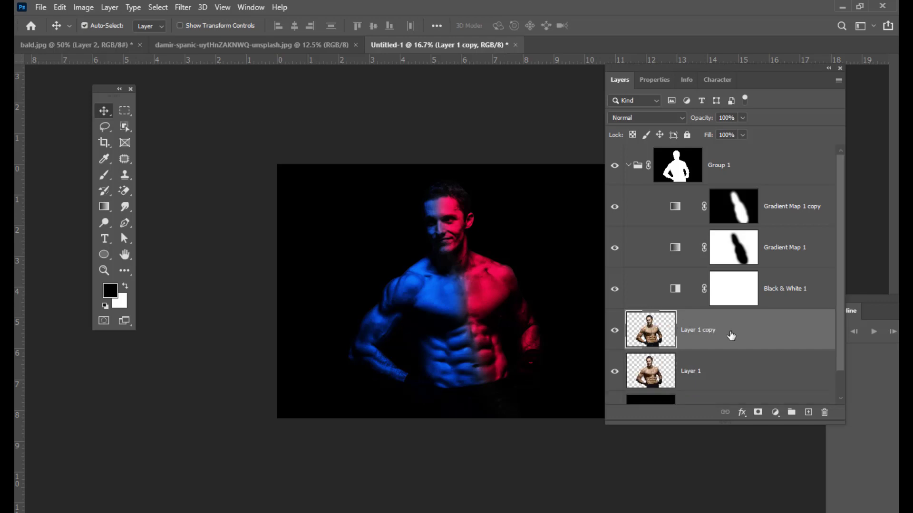
drag(749, 332, 708, 152)
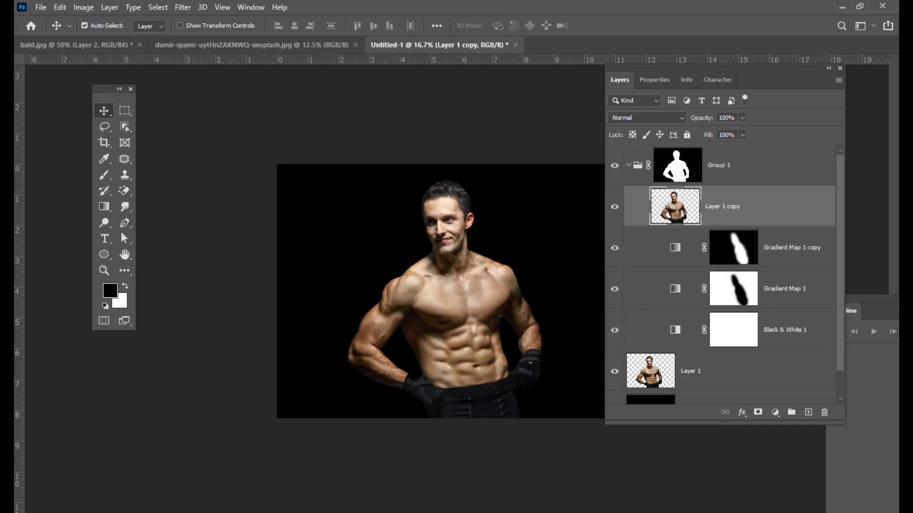
drag(645, 68, 635, 71)
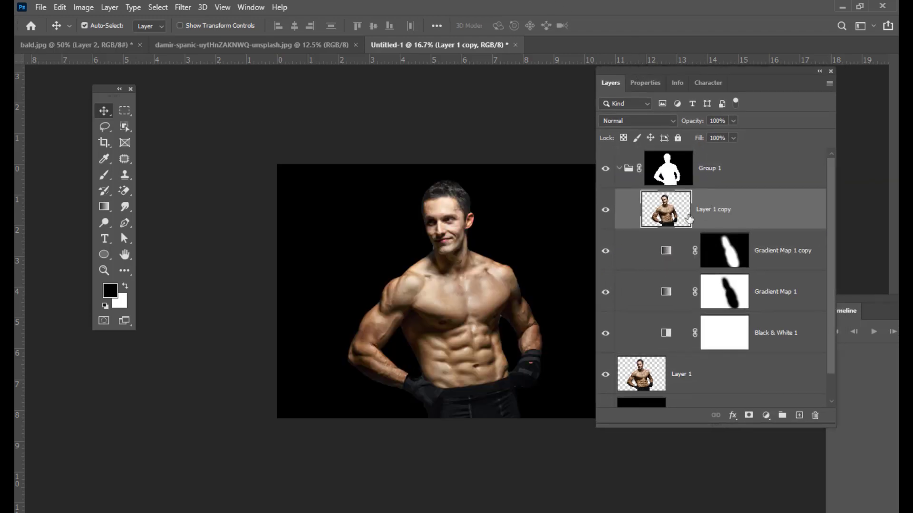
drag(770, 206, 737, 150)
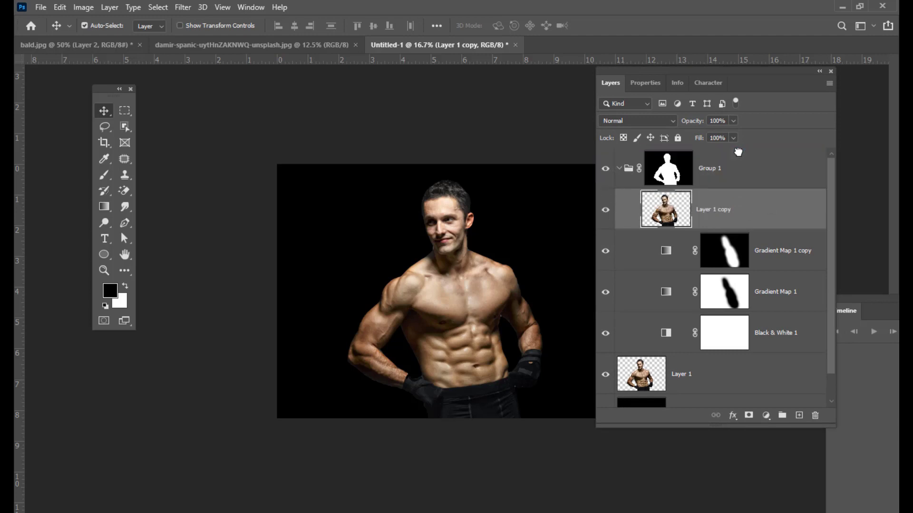
double_click(727, 209)
key(Return)
drag(751, 213, 707, 149)
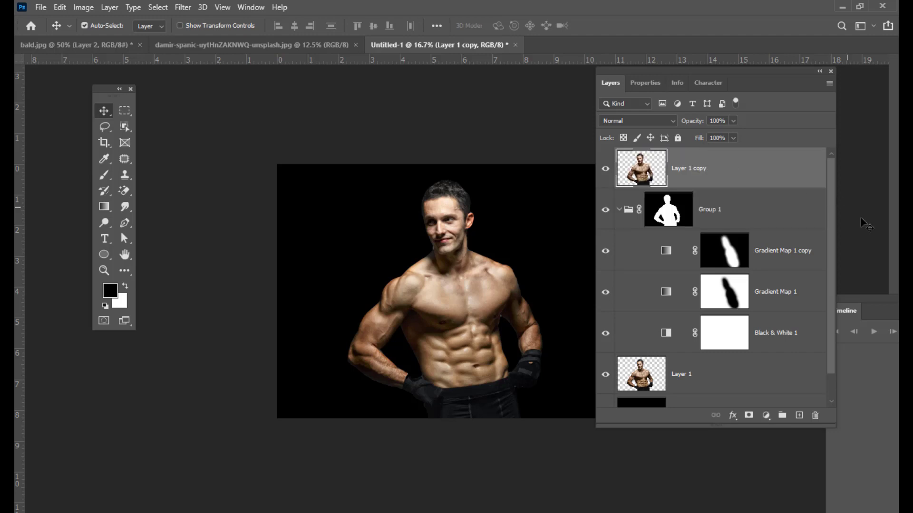
Collapse Group 1 and desaturate Layer 1 copy to black and white
click(618, 210)
drag(651, 69, 664, 38)
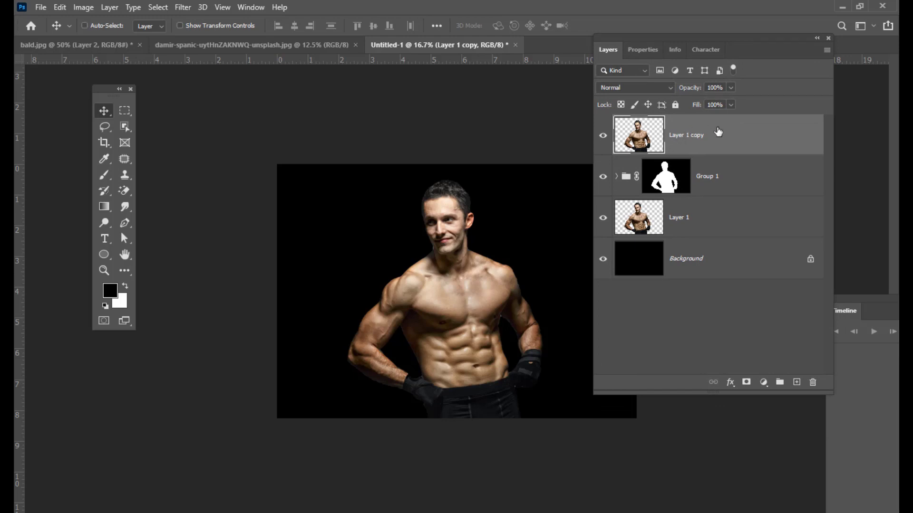
key(ctrl+shift+u)
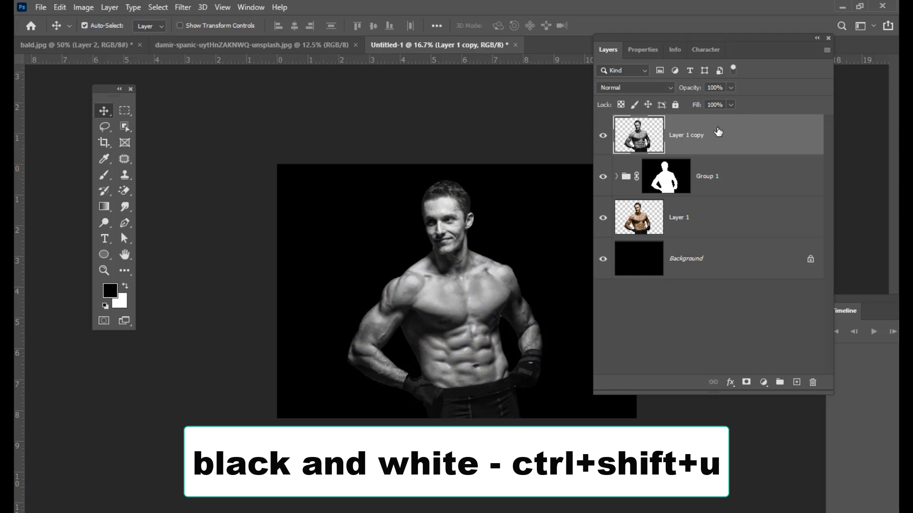
Add a black layer mask that hides all of Layer 1 copy
drag(646, 39, 637, 35)
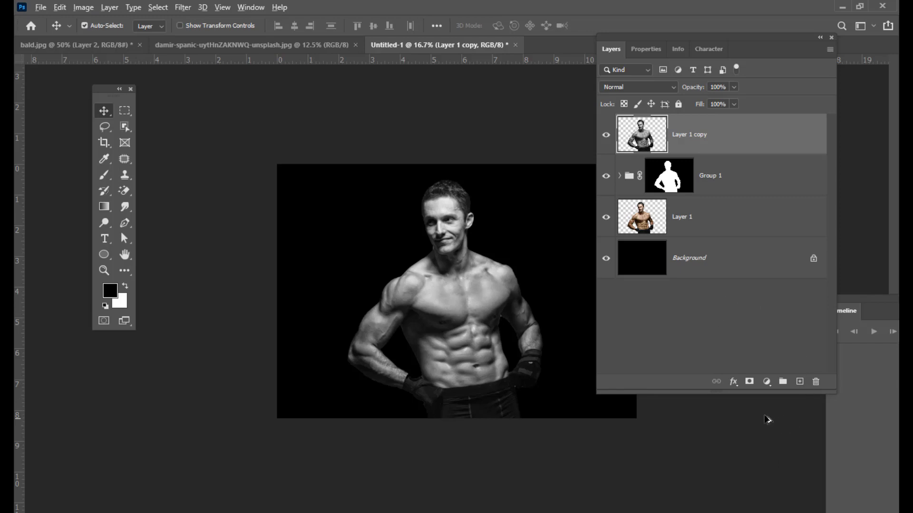
alt+click(750, 383)
drag(626, 35, 643, 33)
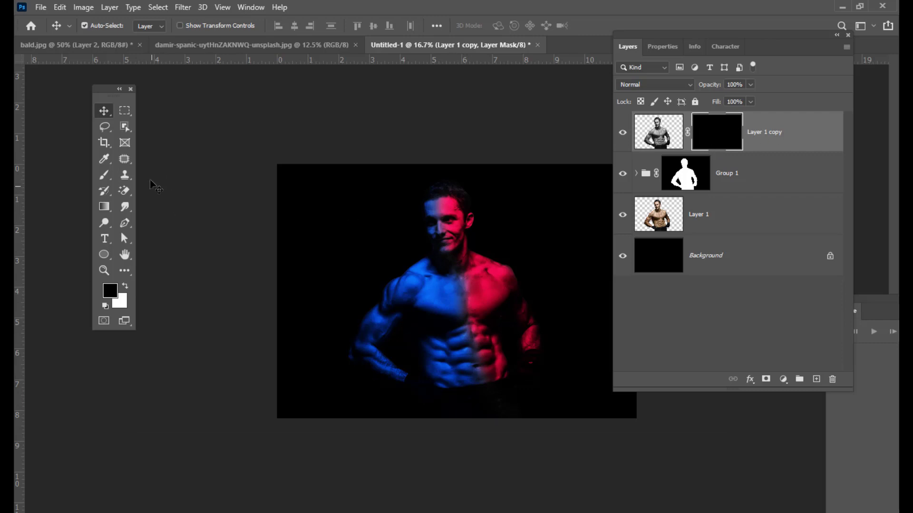
Paint a white strip on Layer 1 copy's mask with a soft 250 px brush, from the forehead down the middle of the torso
drag(101, 178, 135, 178)
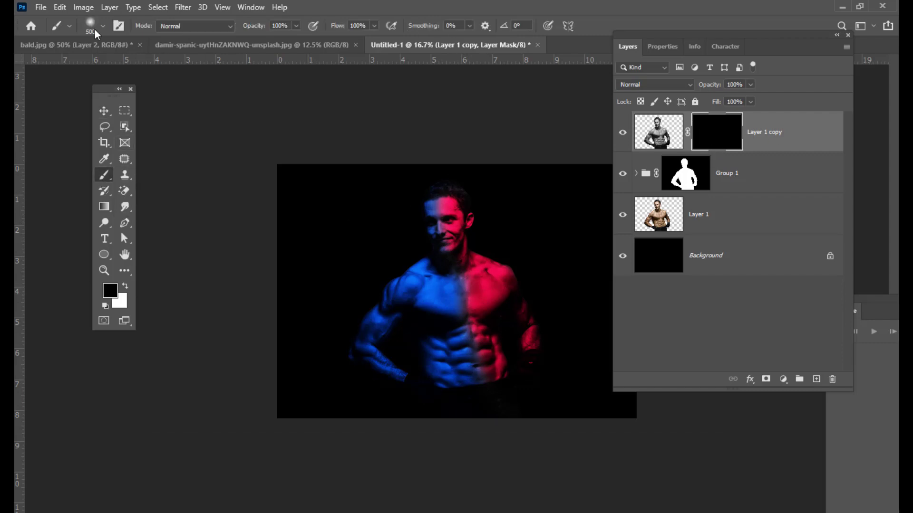
click(94, 27)
click(626, 3)
key(bracketleft)
key(bracketleft)
key(bracketleft)
key(bracketleft)
key(bracketright)
key(bracketright)
key(bracketleft)
key(bracketleft)
key(bracketright)
click(125, 286)
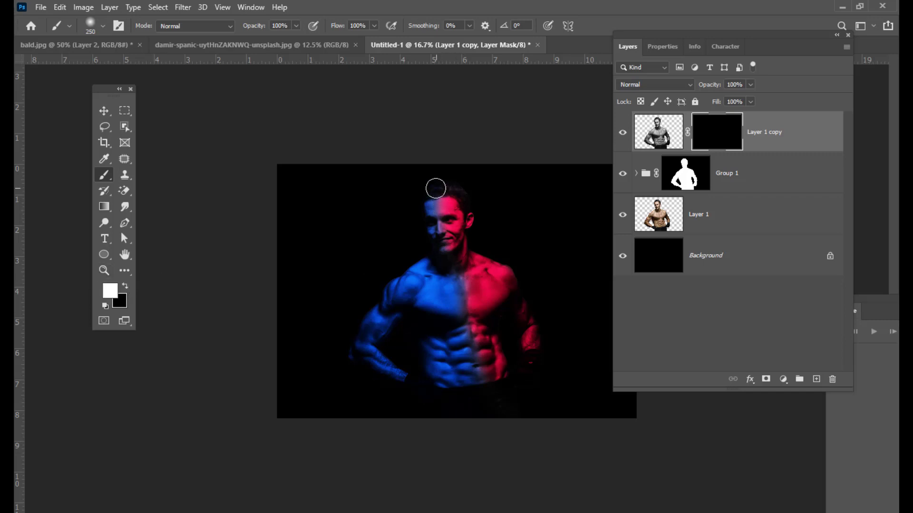
mouse_move(435, 188)
mouse_down()
mouse_move(468, 297)
mouse_move(458, 285)
mouse_move(456, 299)
mouse_move(476, 304)
mouse_move(464, 302)
mouse_move(477, 404)
mouse_up()
Paint black on Layer 1 copy's mask with a 300 px brush along the red side of the torso, from chest to waist
key(bracketright)
key(bracketright)
key(bracketright)
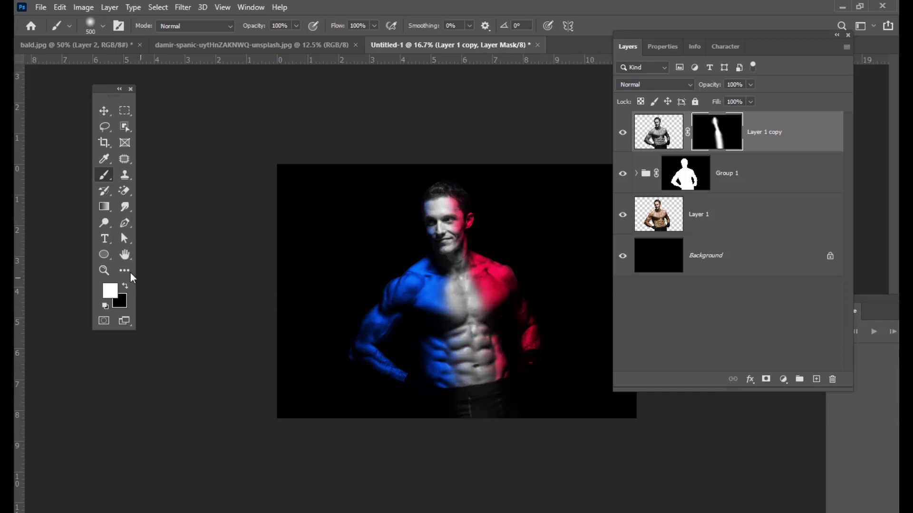
click(125, 285)
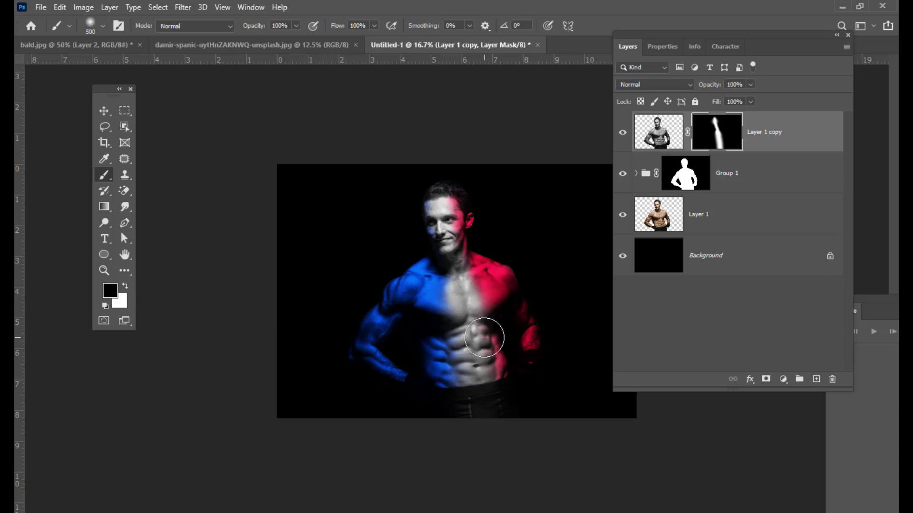
key(bracketleft)
key(bracketleft)
key(bracketleft)
key(bracketleft)
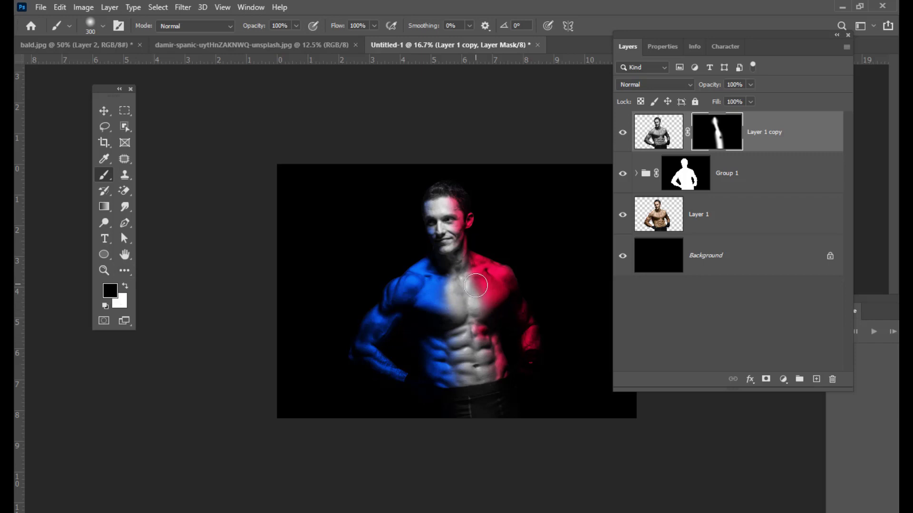
mouse_move(476, 286)
mouse_down()
mouse_move(499, 421)
mouse_move(495, 398)
mouse_move(496, 411)
mouse_up()
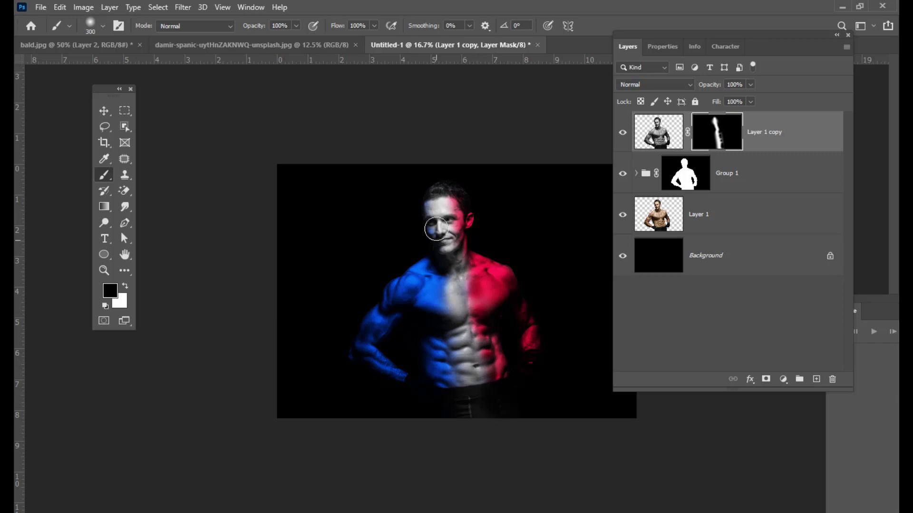
Paint black on the mask over the forehead, the red side of the face and neck, and the blue side of the lower abs
mouse_move(436, 229)
mouse_down()
mouse_move(422, 195)
mouse_move(429, 216)
mouse_move(442, 189)
mouse_move(452, 195)
mouse_up()
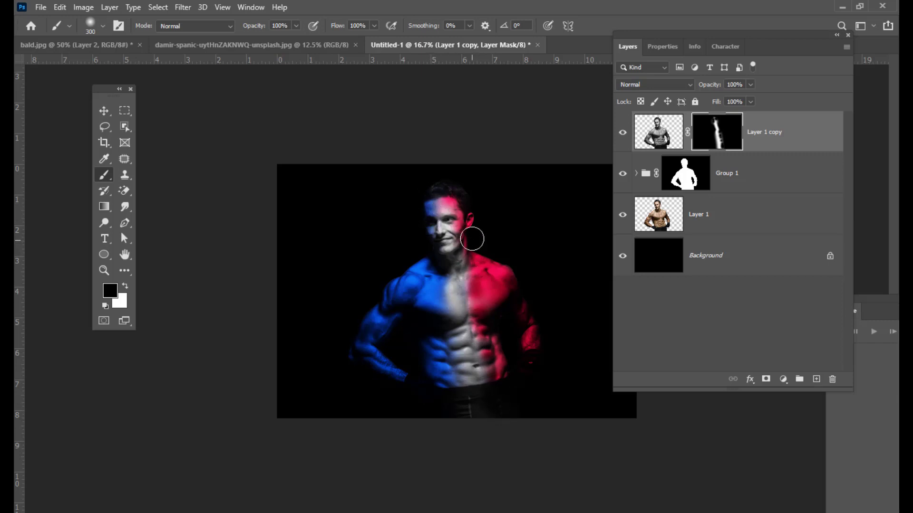
mouse_move(465, 228)
mouse_down()
mouse_move(461, 245)
mouse_move(482, 286)
mouse_up()
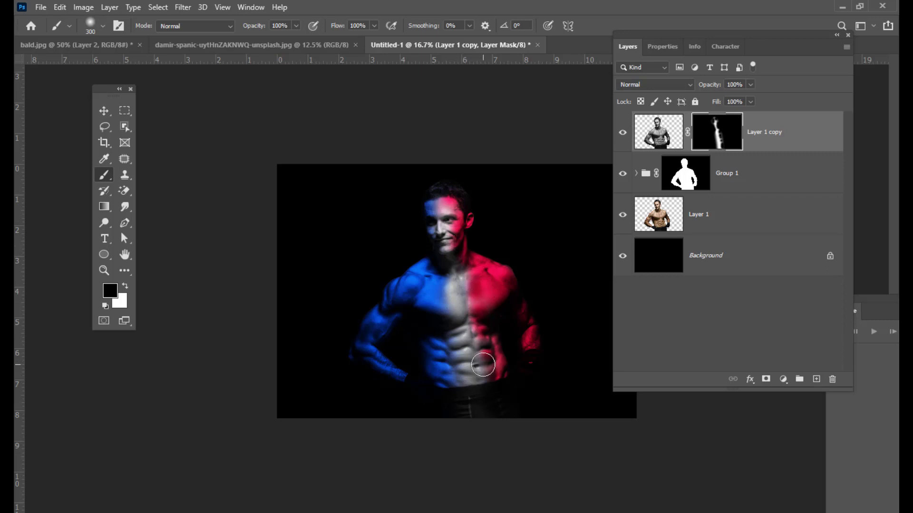
drag(452, 357, 458, 391)
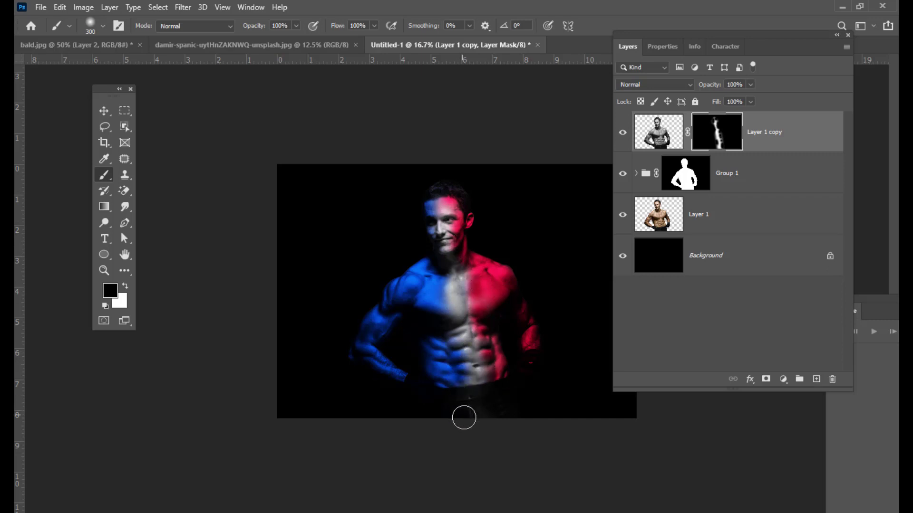
Add a Curves adjustment layer above Layer 1 copy and darken the midtones with a point at input 156, output 104
click(663, 135)
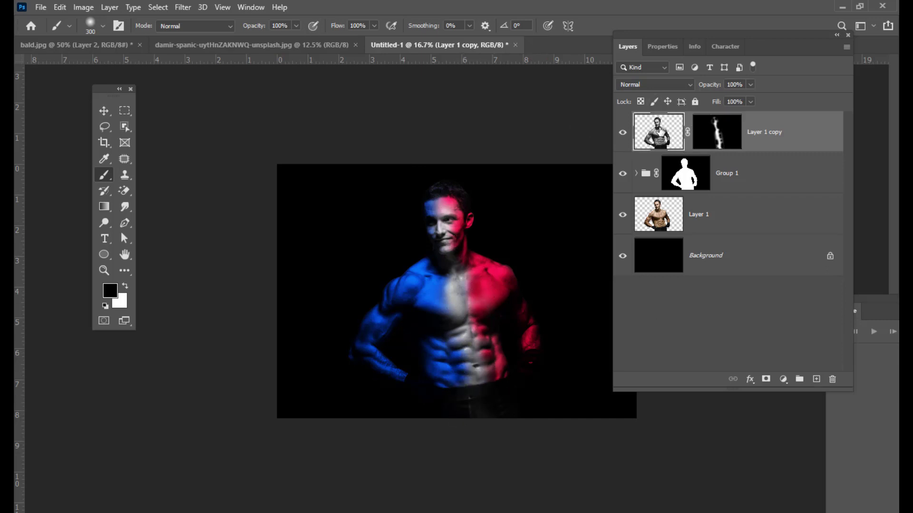
drag(677, 32, 671, 33)
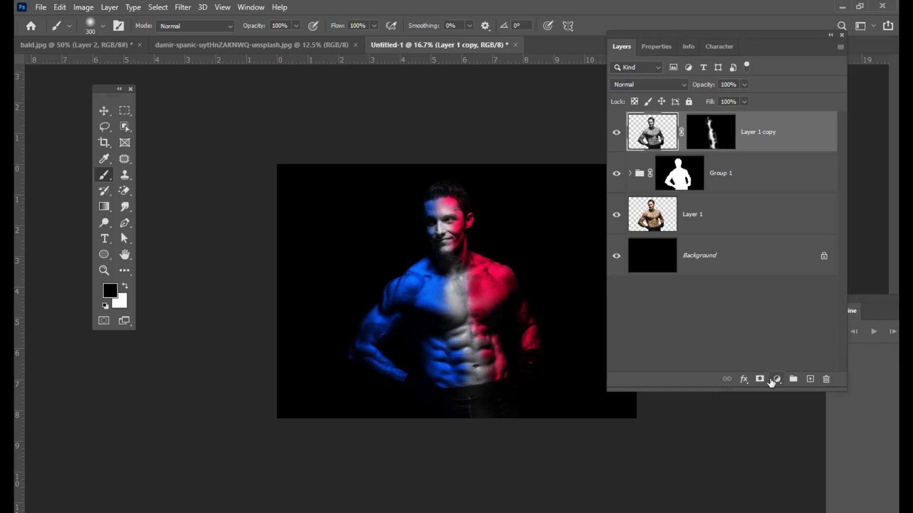
click(777, 380)
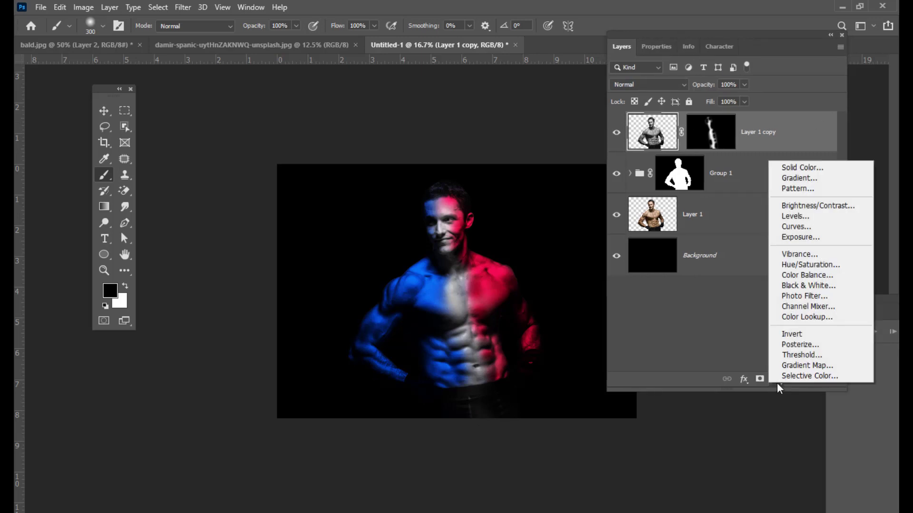
click(793, 227)
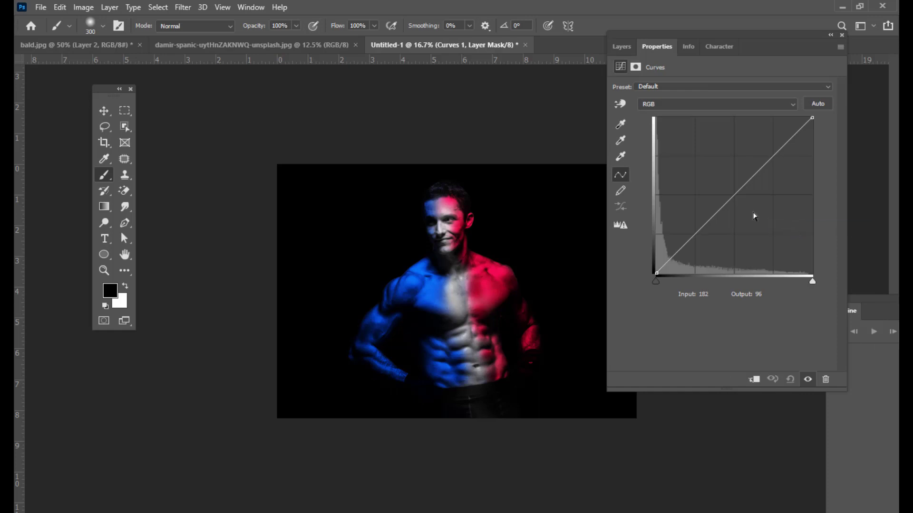
drag(735, 193, 748, 208)
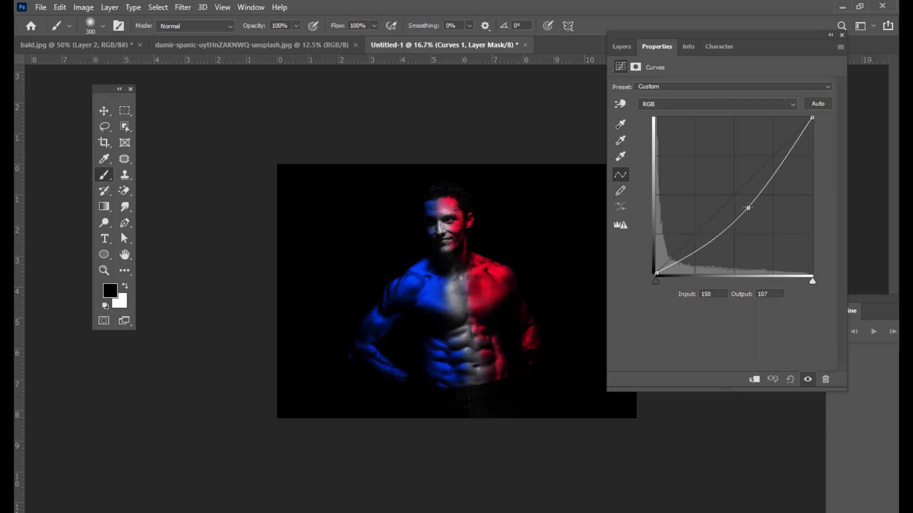
drag(748, 208, 752, 210)
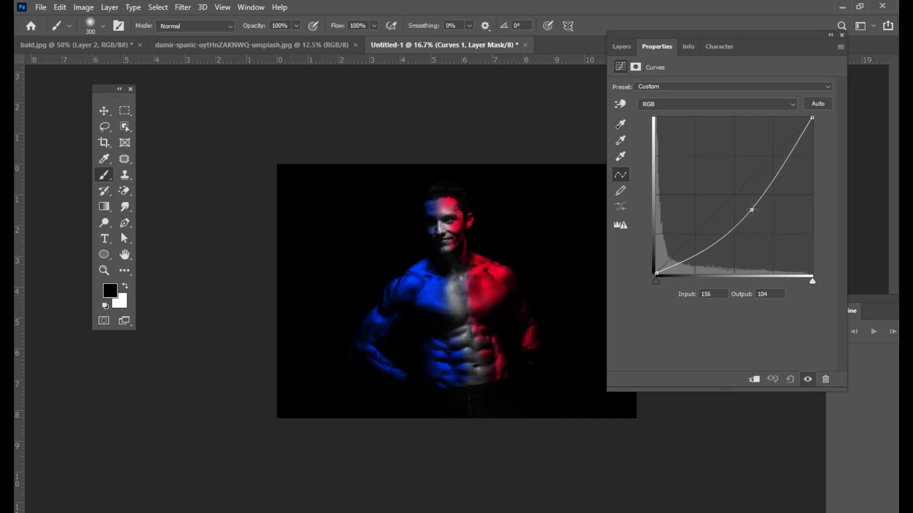
drag(631, 36, 638, 34)
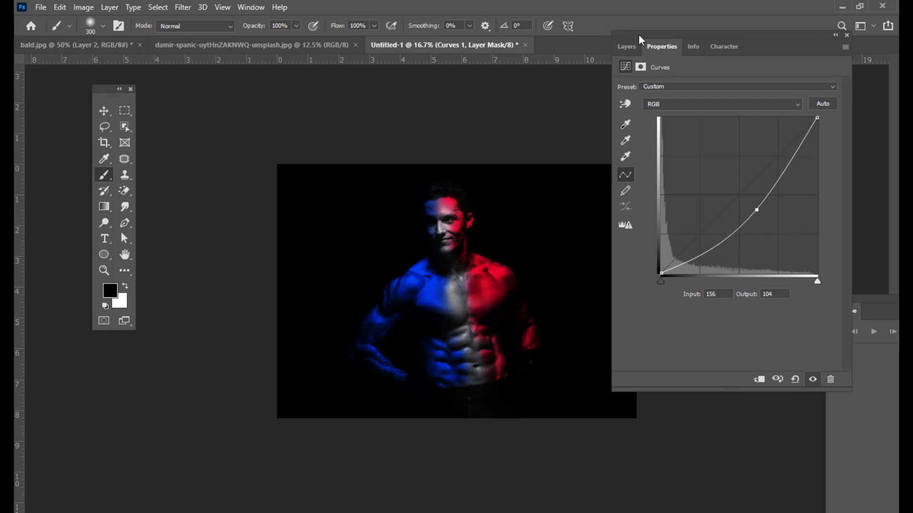
click(629, 47)
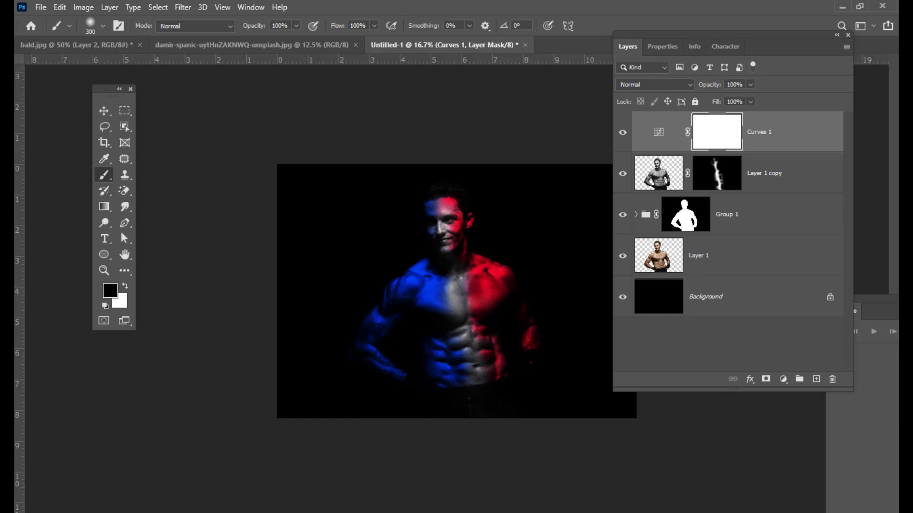